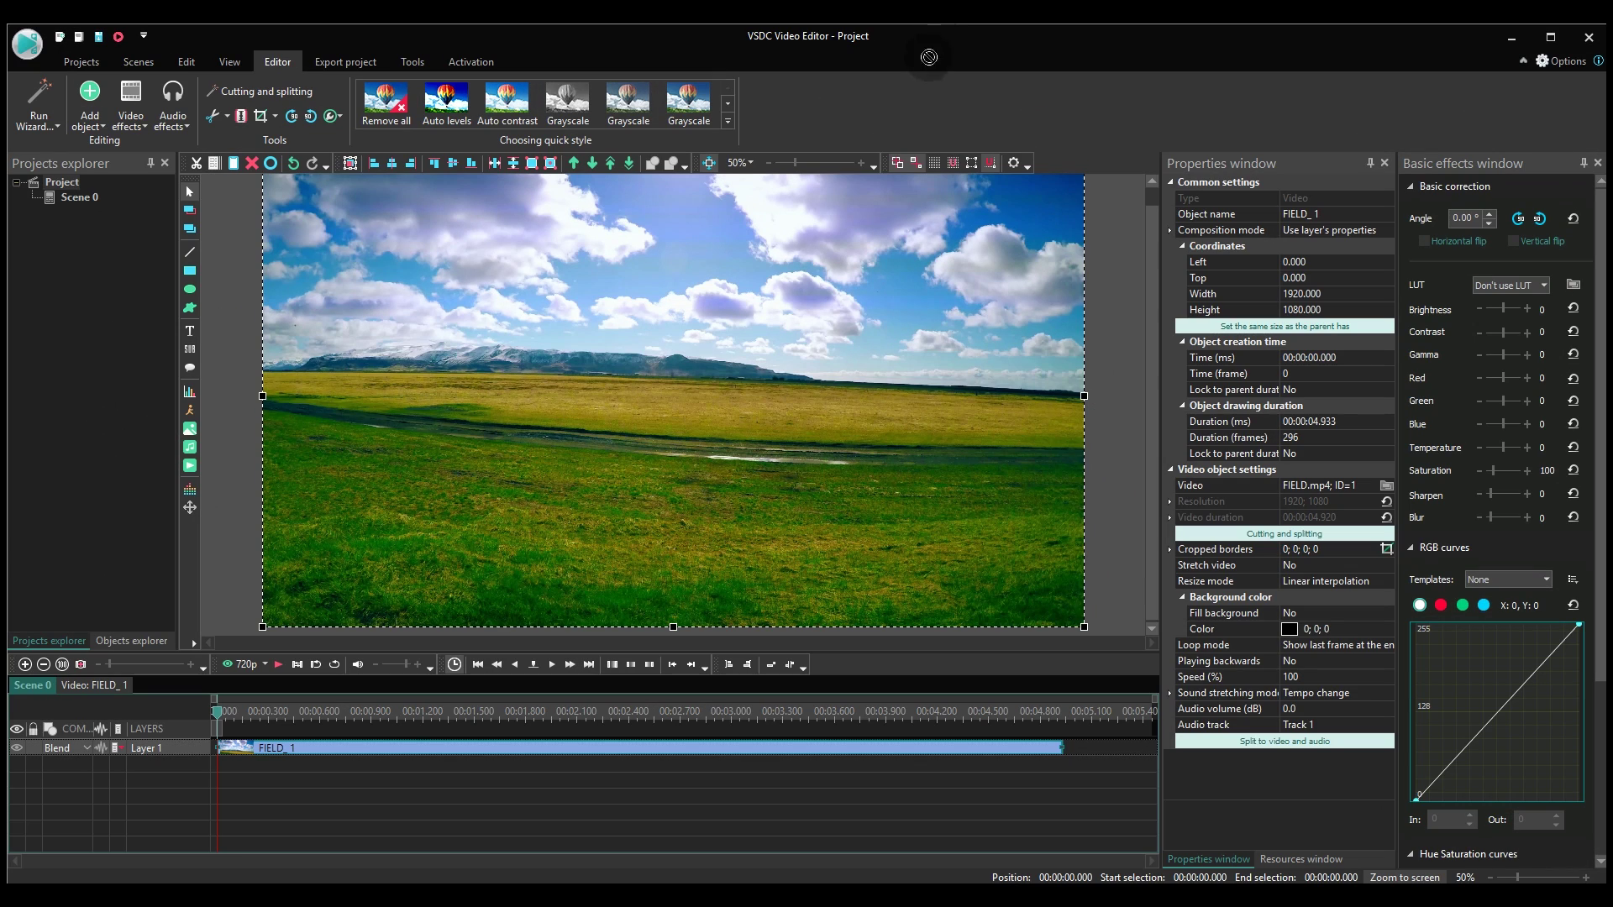
# Add ALPACA.mov as a video object and choose Transparency > Background remover
pyautogui.click(669, 395)
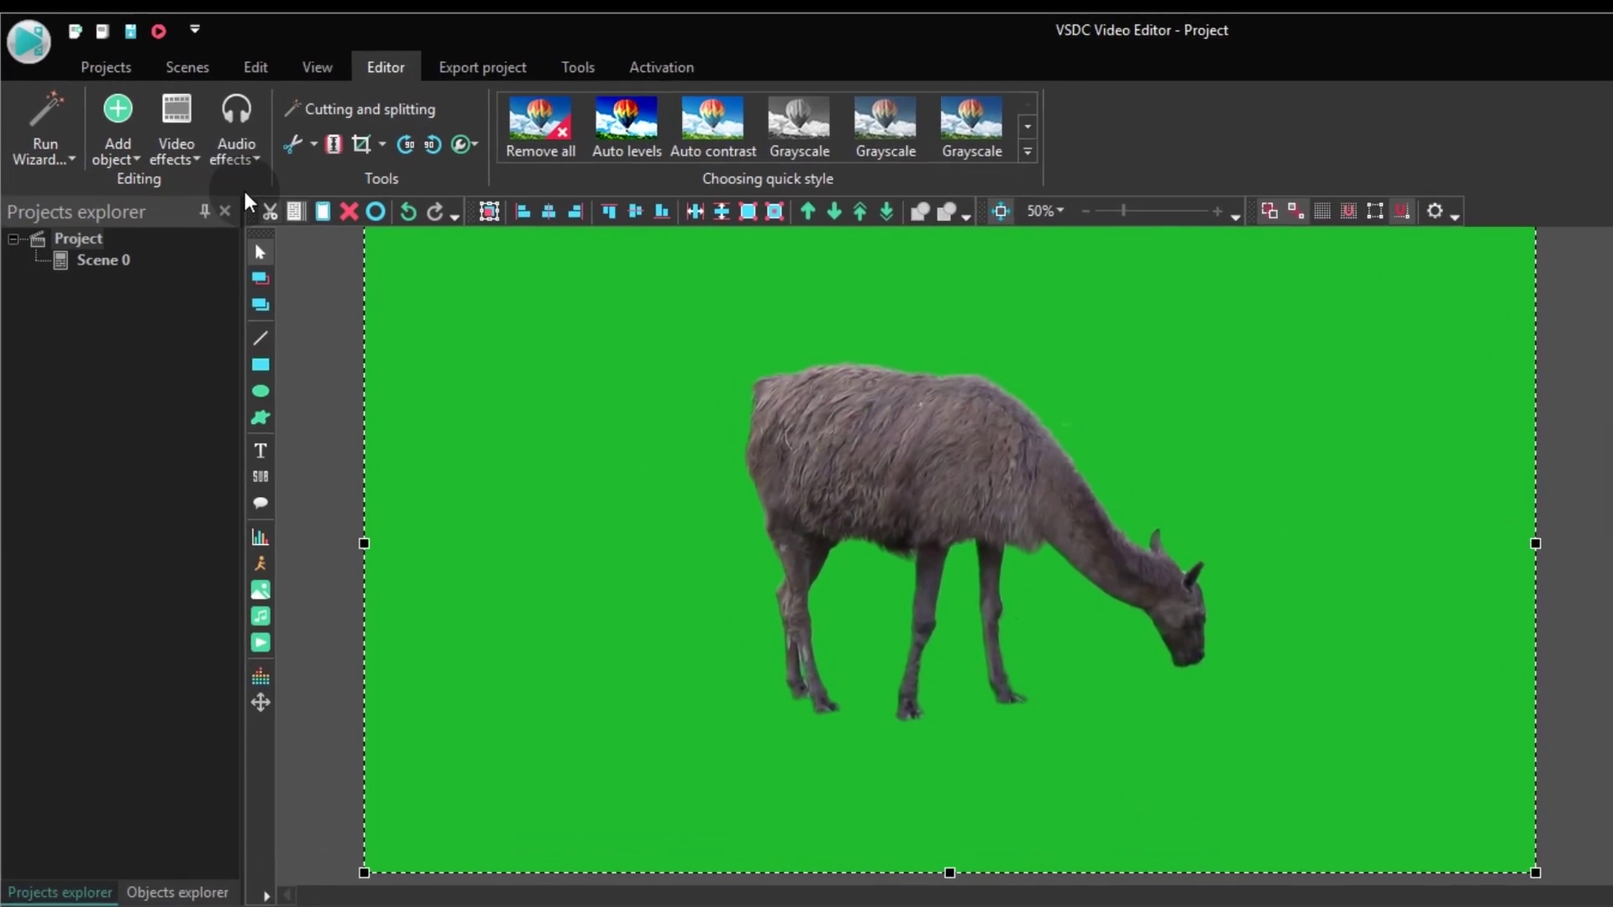
pyautogui.click(195, 157)
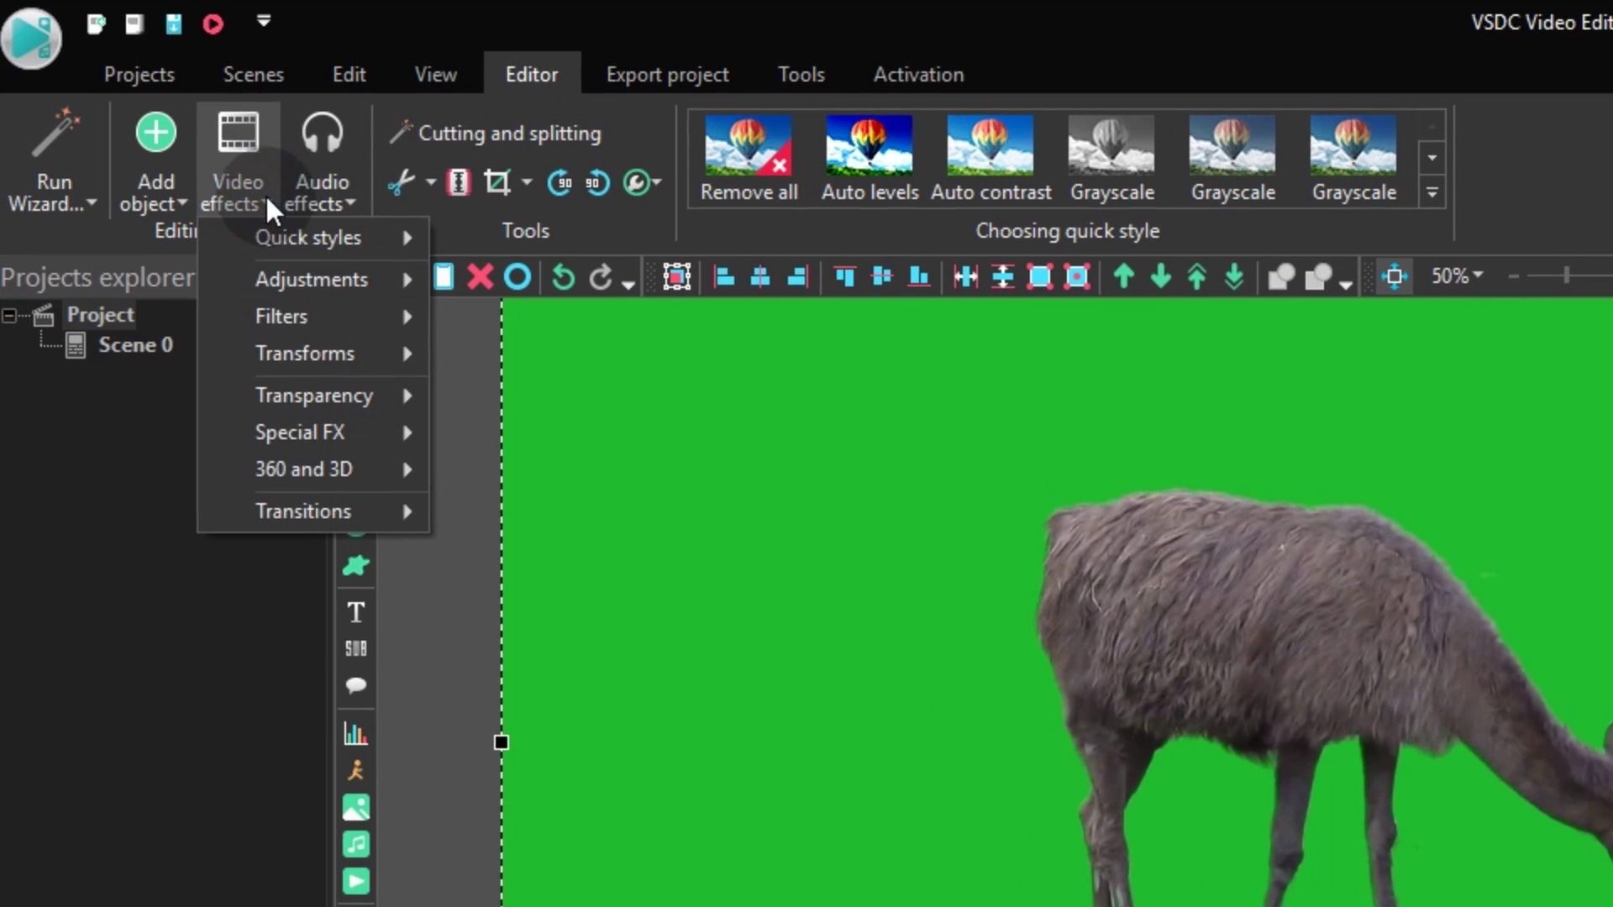
pyautogui.moveTo(396, 395)
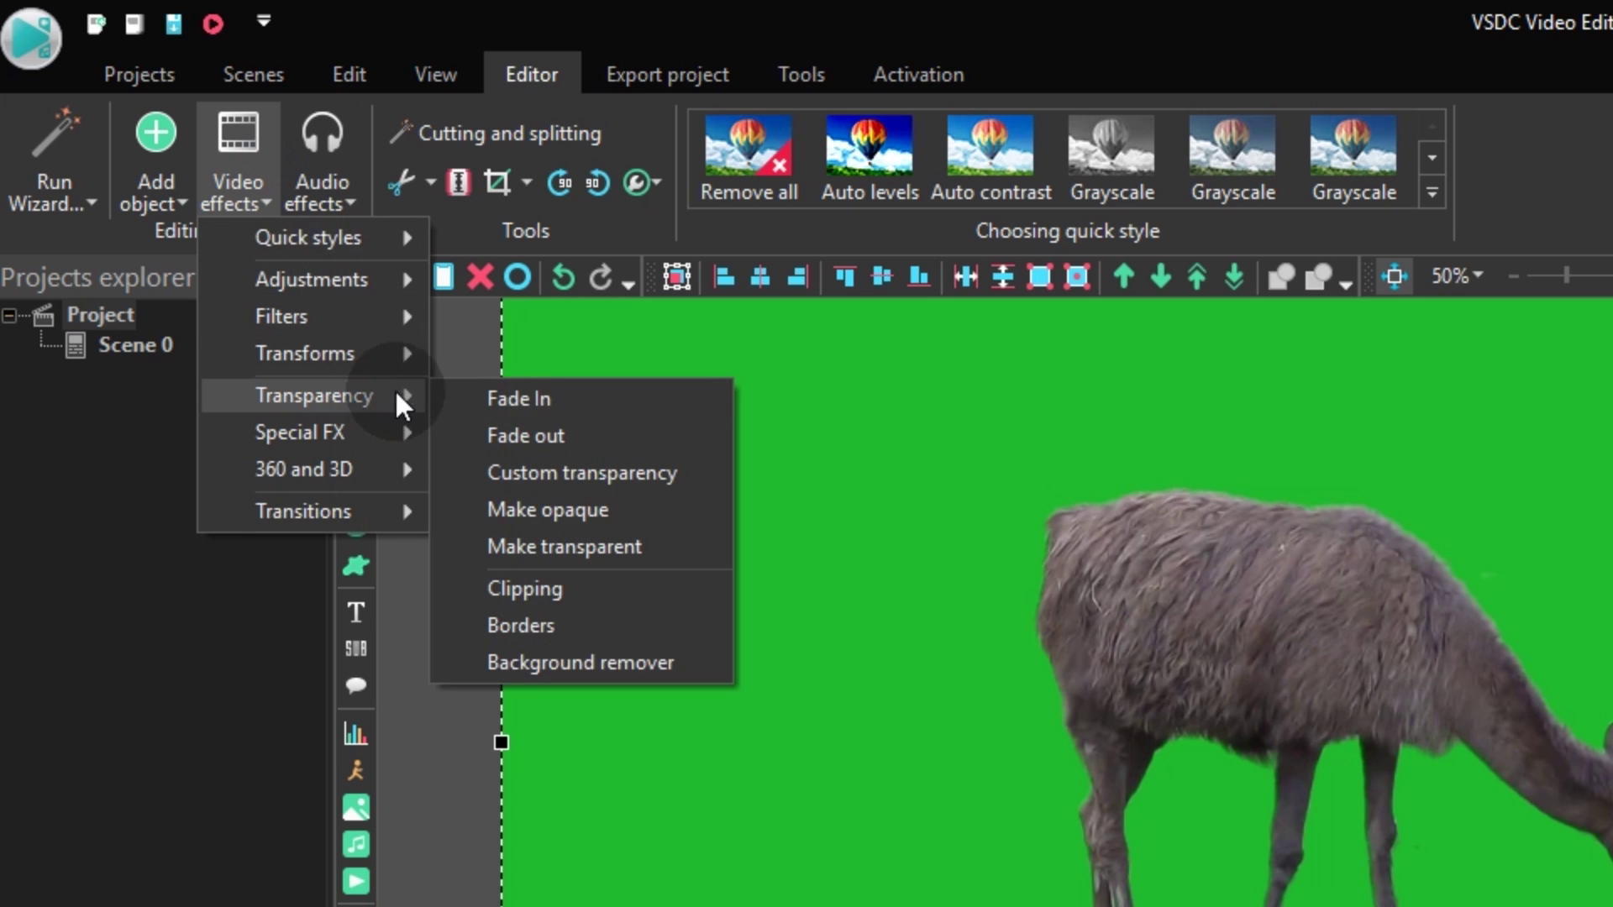
pyautogui.click(693, 669)
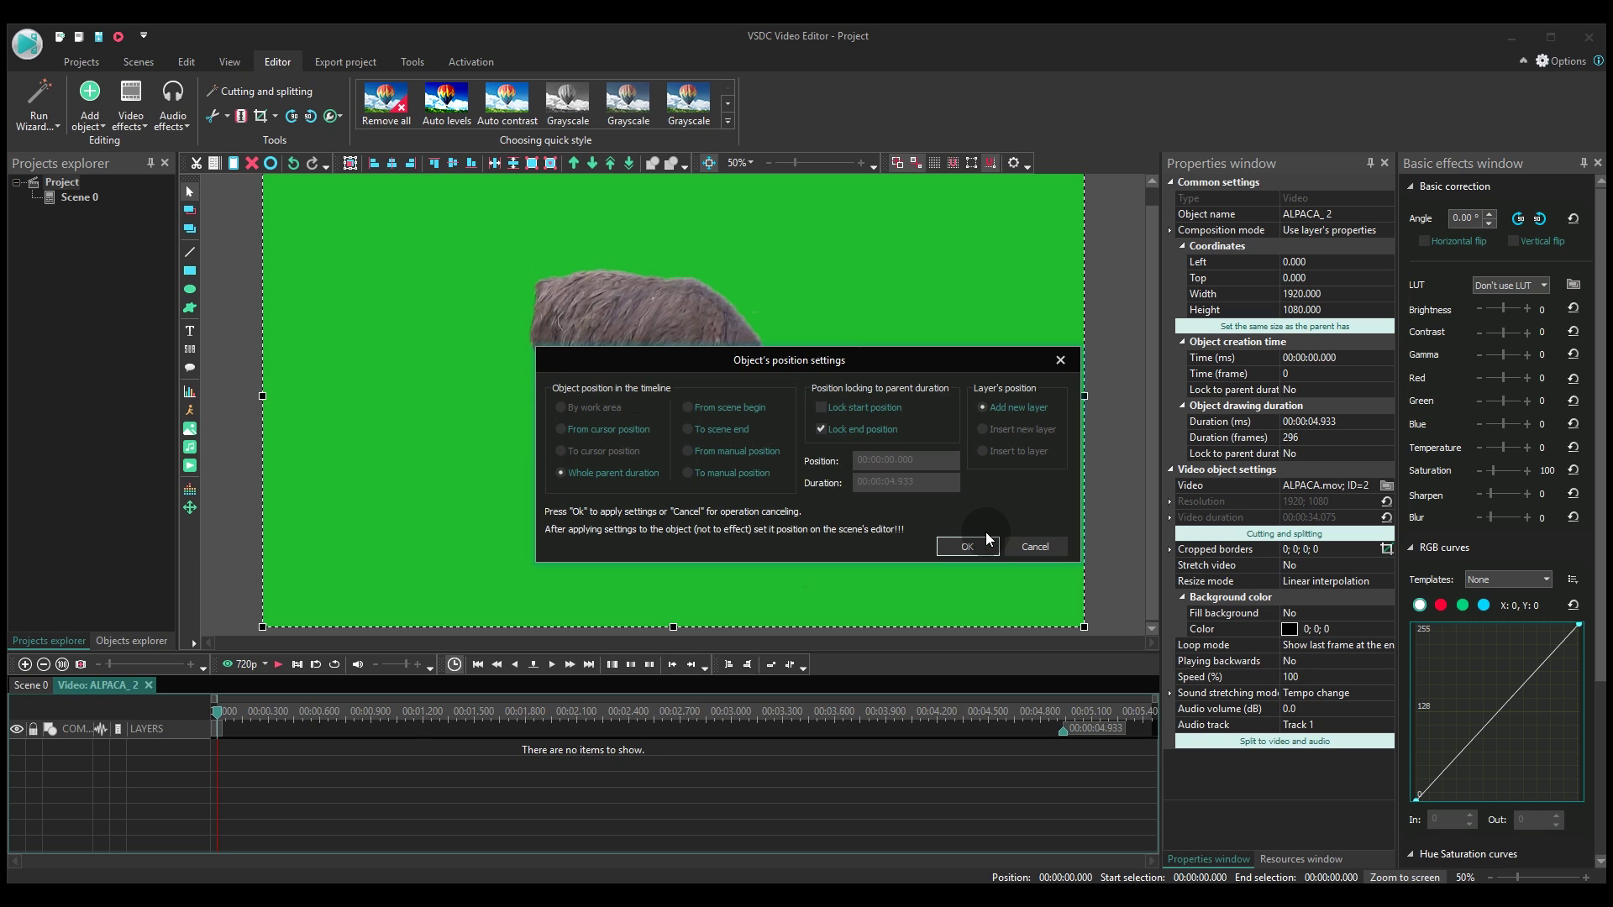
# Accept the Background remover's default object position settings with OK
pyautogui.click(987, 542)
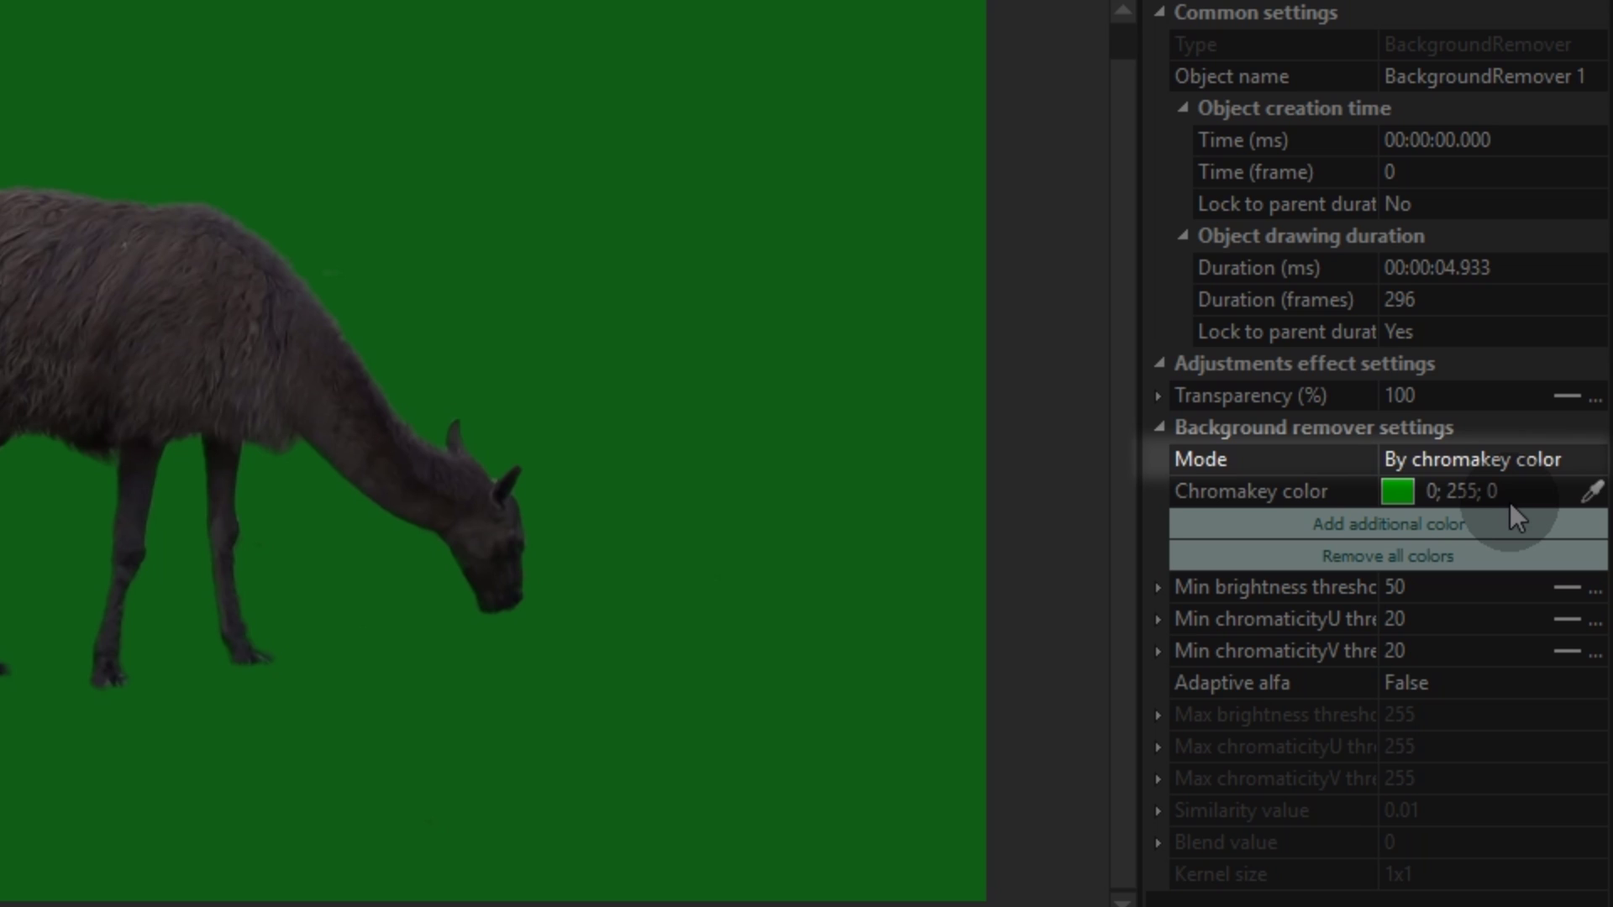
# Sample the backdrop green (33; 187; 46) from the footage as the chromakey colour
pyautogui.click(1509, 502)
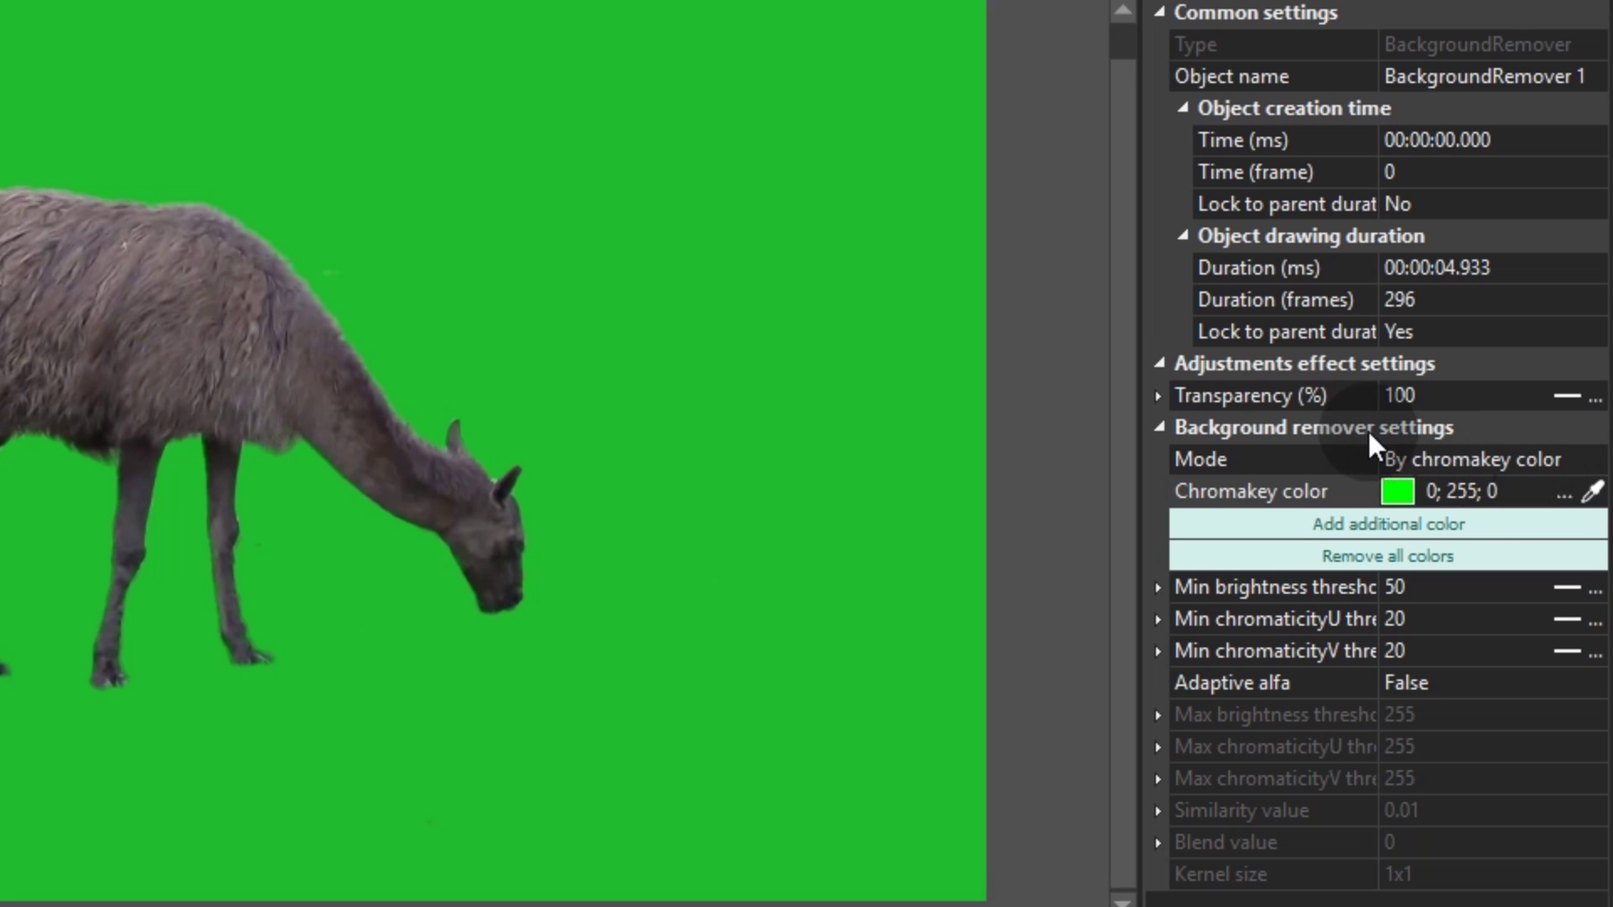
pyautogui.click(479, 278)
# Zoom the preview in and scroll to inspect the green fringe on the alpaca's outline
pyautogui.click(290, 5)
pyautogui.click(450, 249)
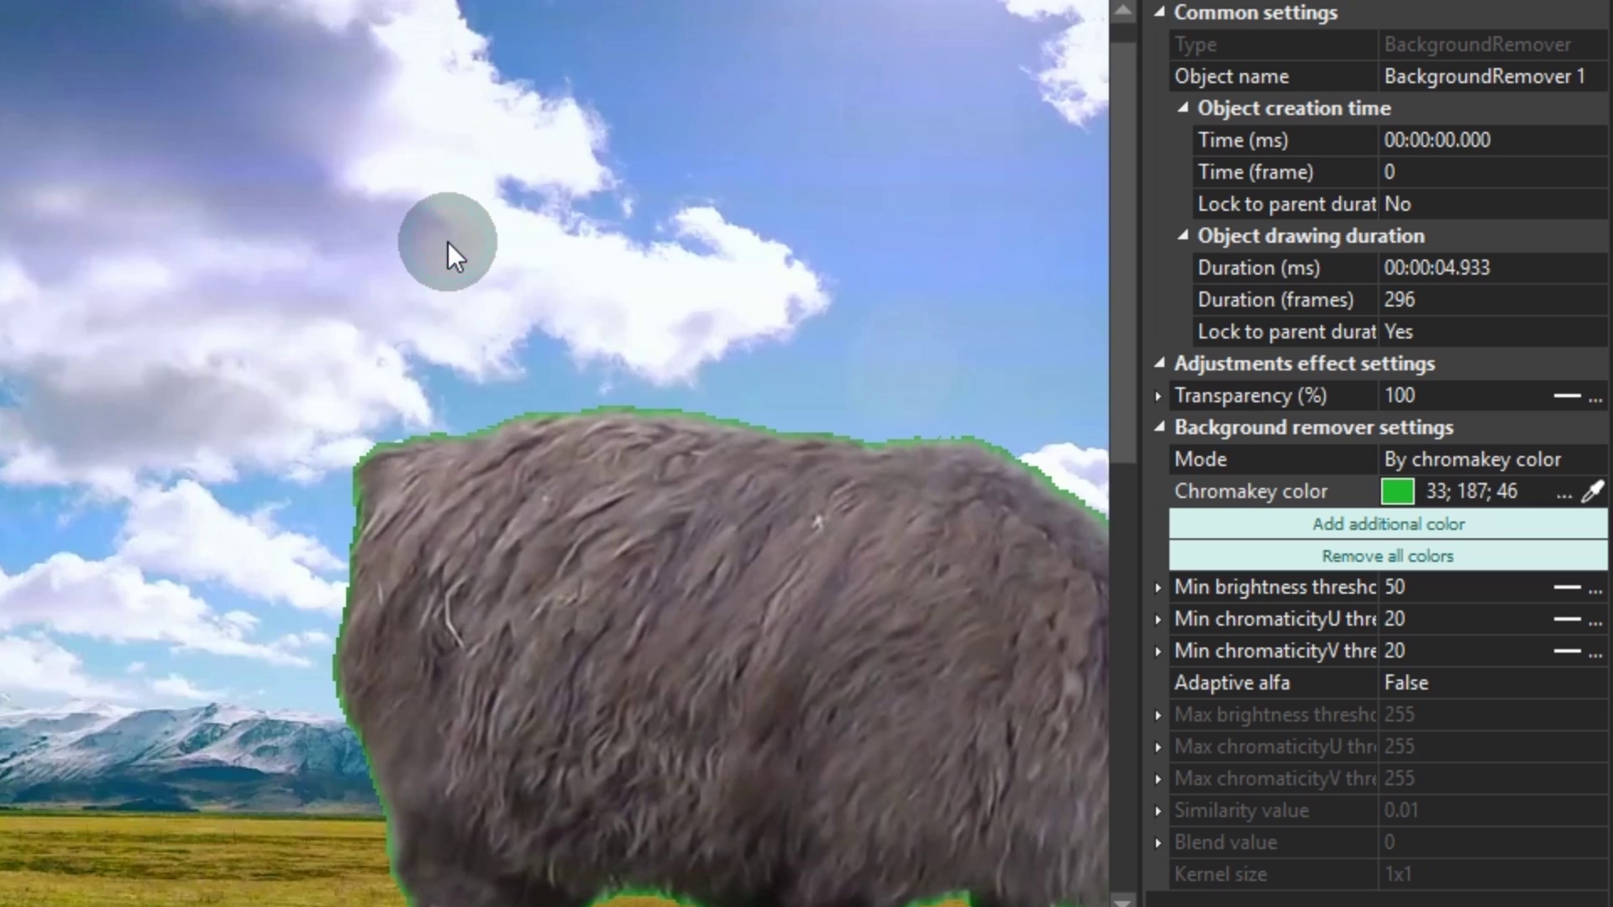
pyautogui.click(1117, 290)
pyautogui.moveTo(1118, 290); pyautogui.dragTo(1106, 473)
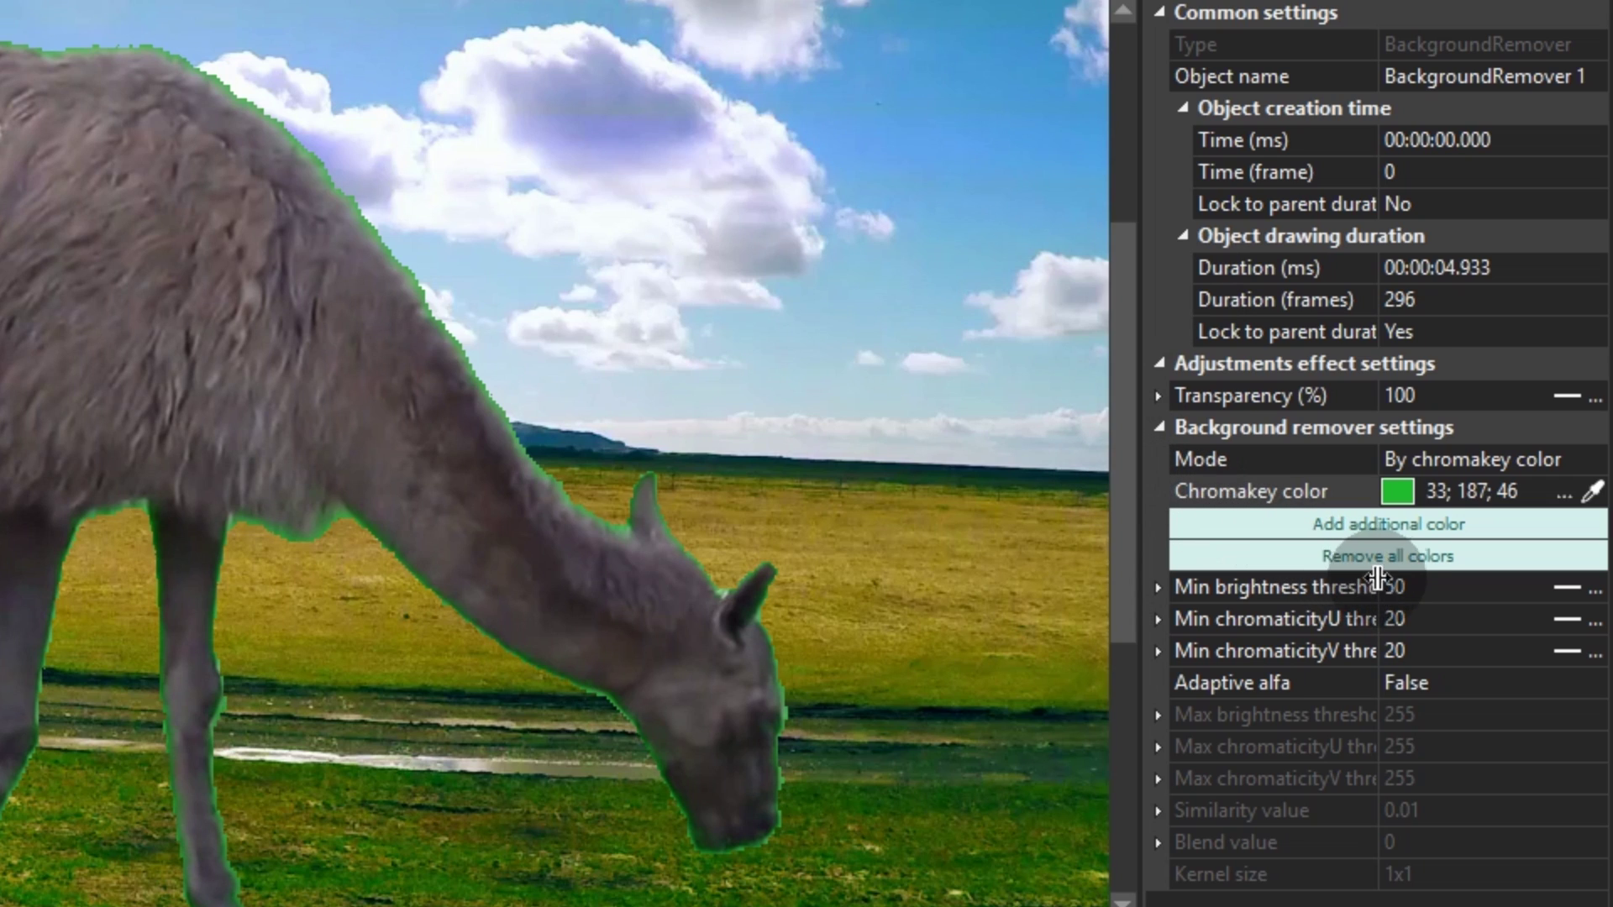
# Raise the Min brightness threshold to 255
pyautogui.click(1478, 587)
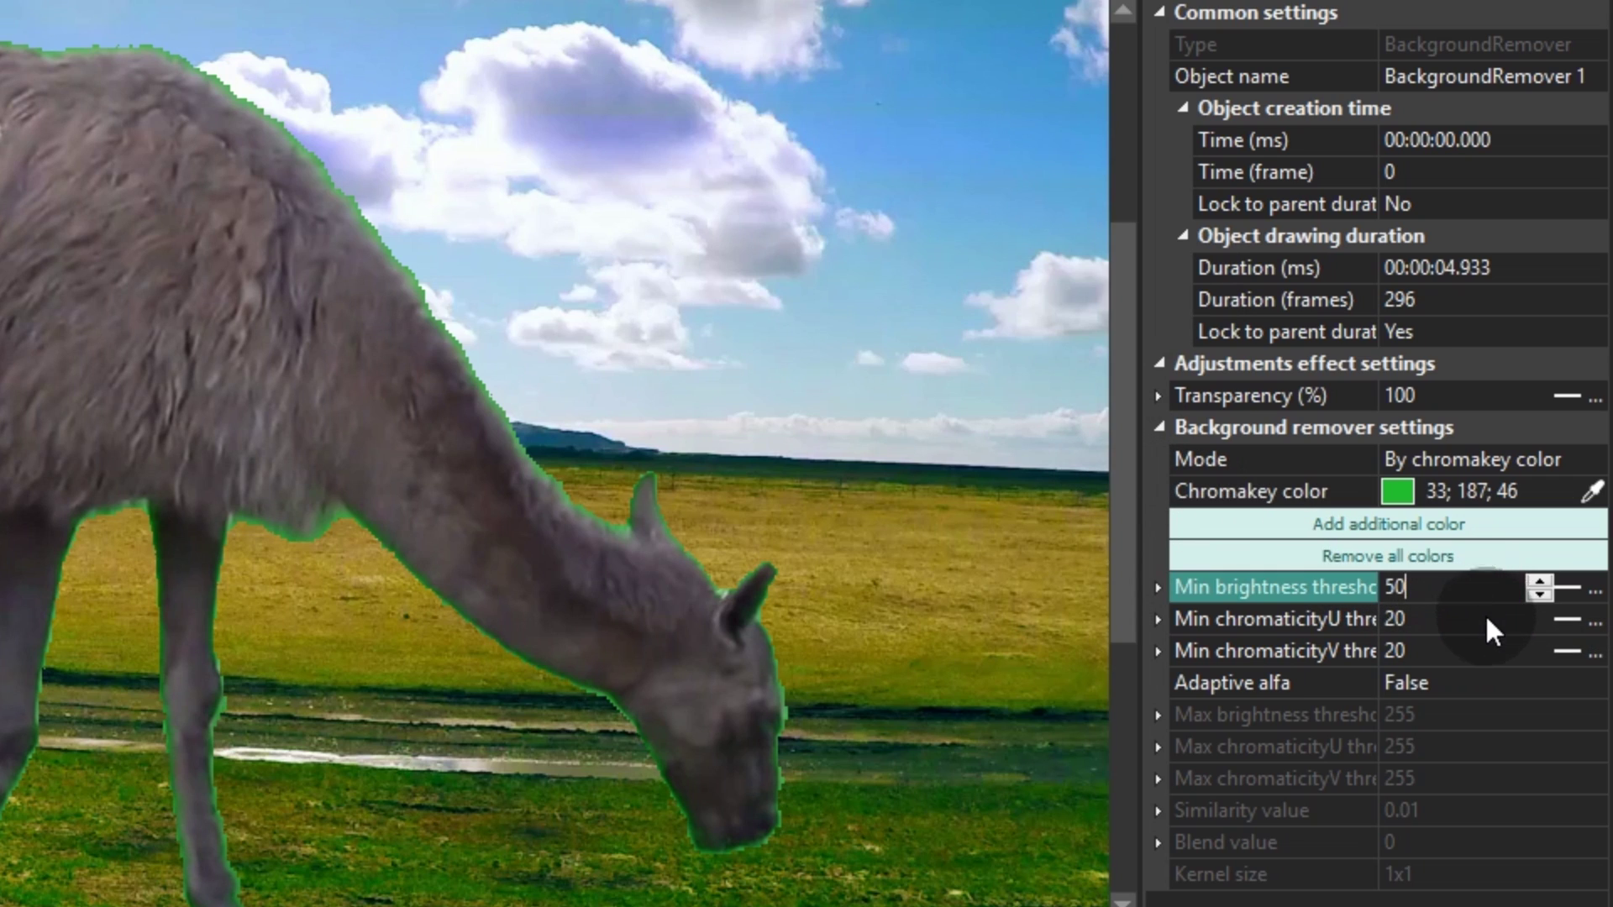
pyautogui.click(1487, 626)
pyautogui.click(1486, 653)
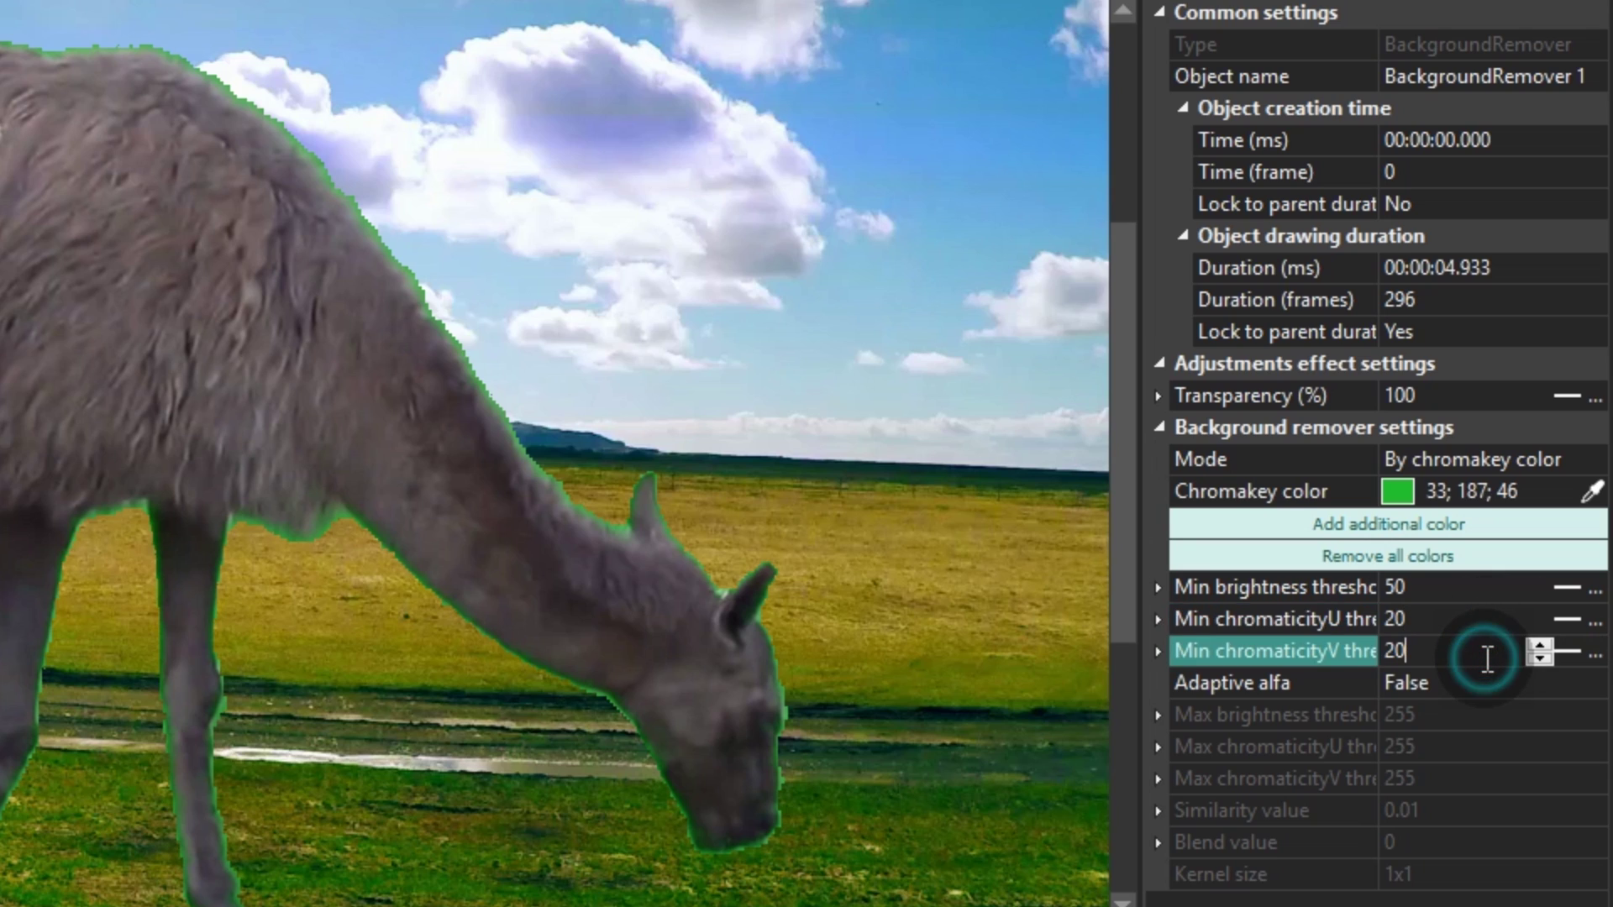
pyautogui.click(1487, 585)
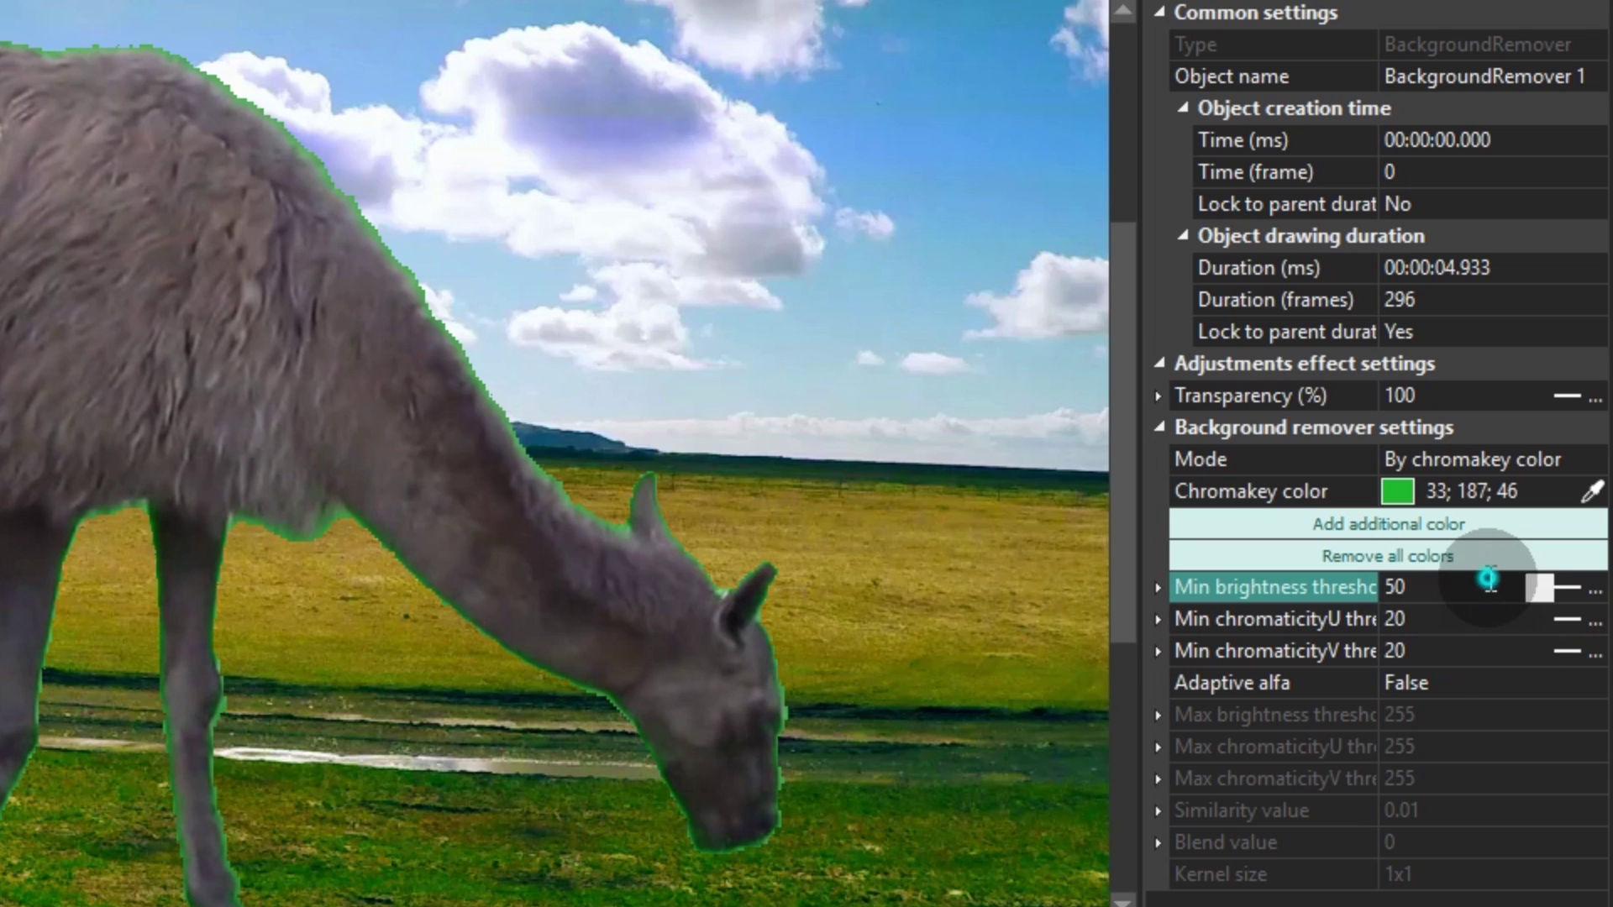
pyautogui.click(1535, 583)
pyautogui.scroll(9, 1534, 580)
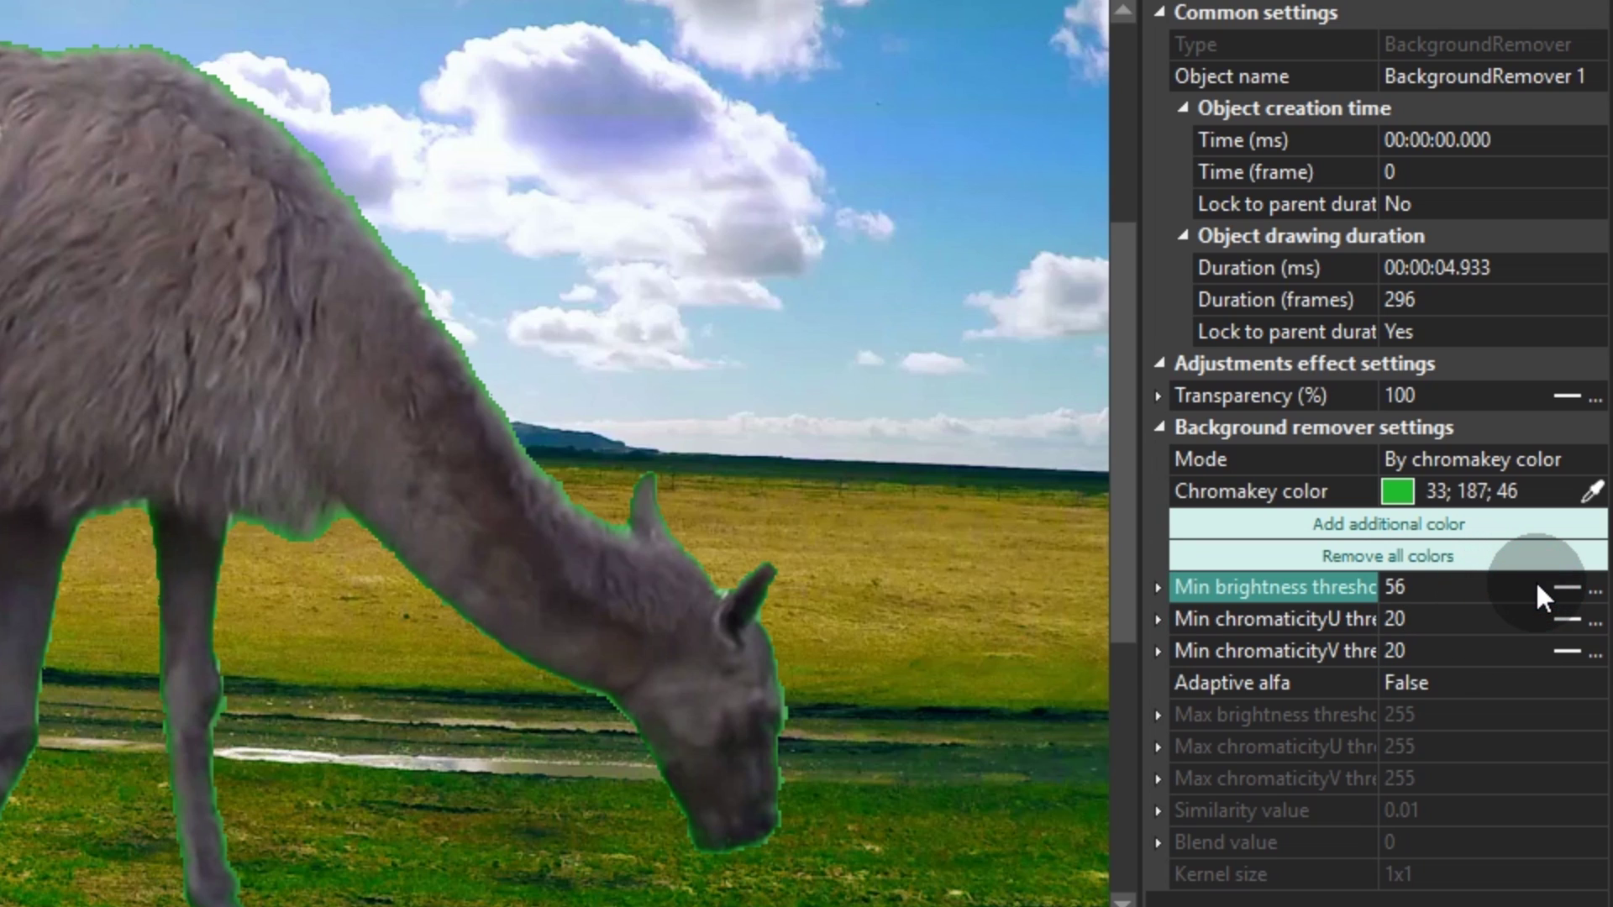
pyautogui.scroll(20, 1534, 580)
pyautogui.scroll(14, 1535, 580)
pyautogui.scroll(16, 1535, 579)
# Reset Min chromaticityU and Min chromaticityV to 0
pyautogui.click(1466, 619)
pyautogui.press('BackSpace')
pyautogui.press('BackSpace')
pyautogui.write('0')
pyautogui.click(1420, 651)
pyautogui.press('BackSpace')
pyautogui.press('BackSpace')
pyautogui.write('0')
pyautogui.click(1469, 631)
pyautogui.scroll(9, 1541, 613)
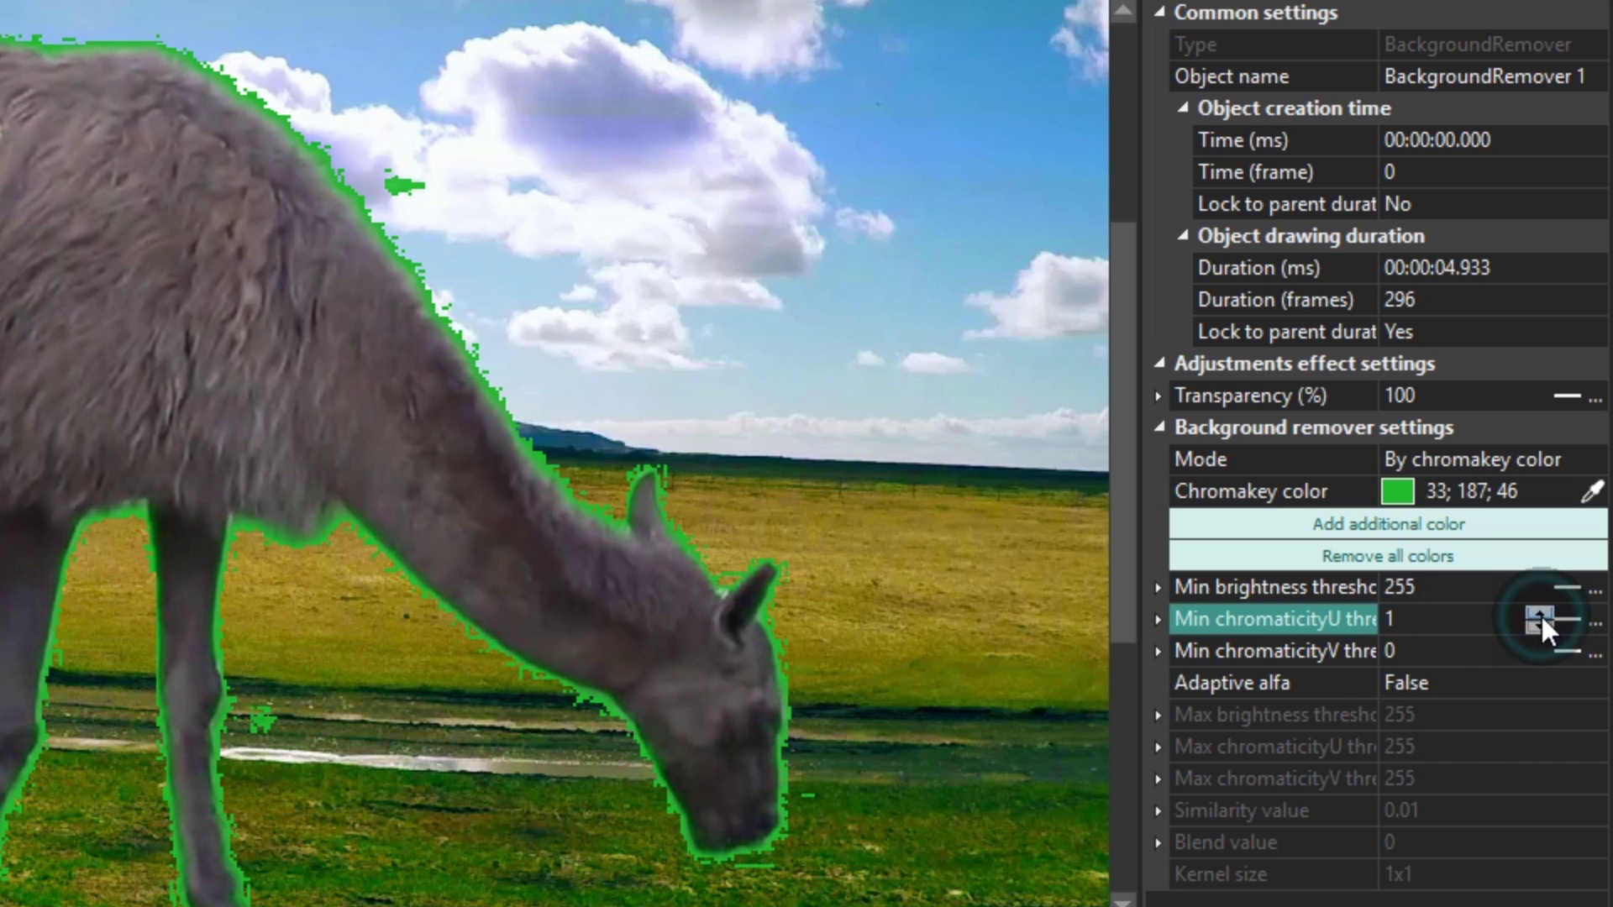
pyautogui.click(1537, 653)
pyautogui.scroll(19, 1539, 641)
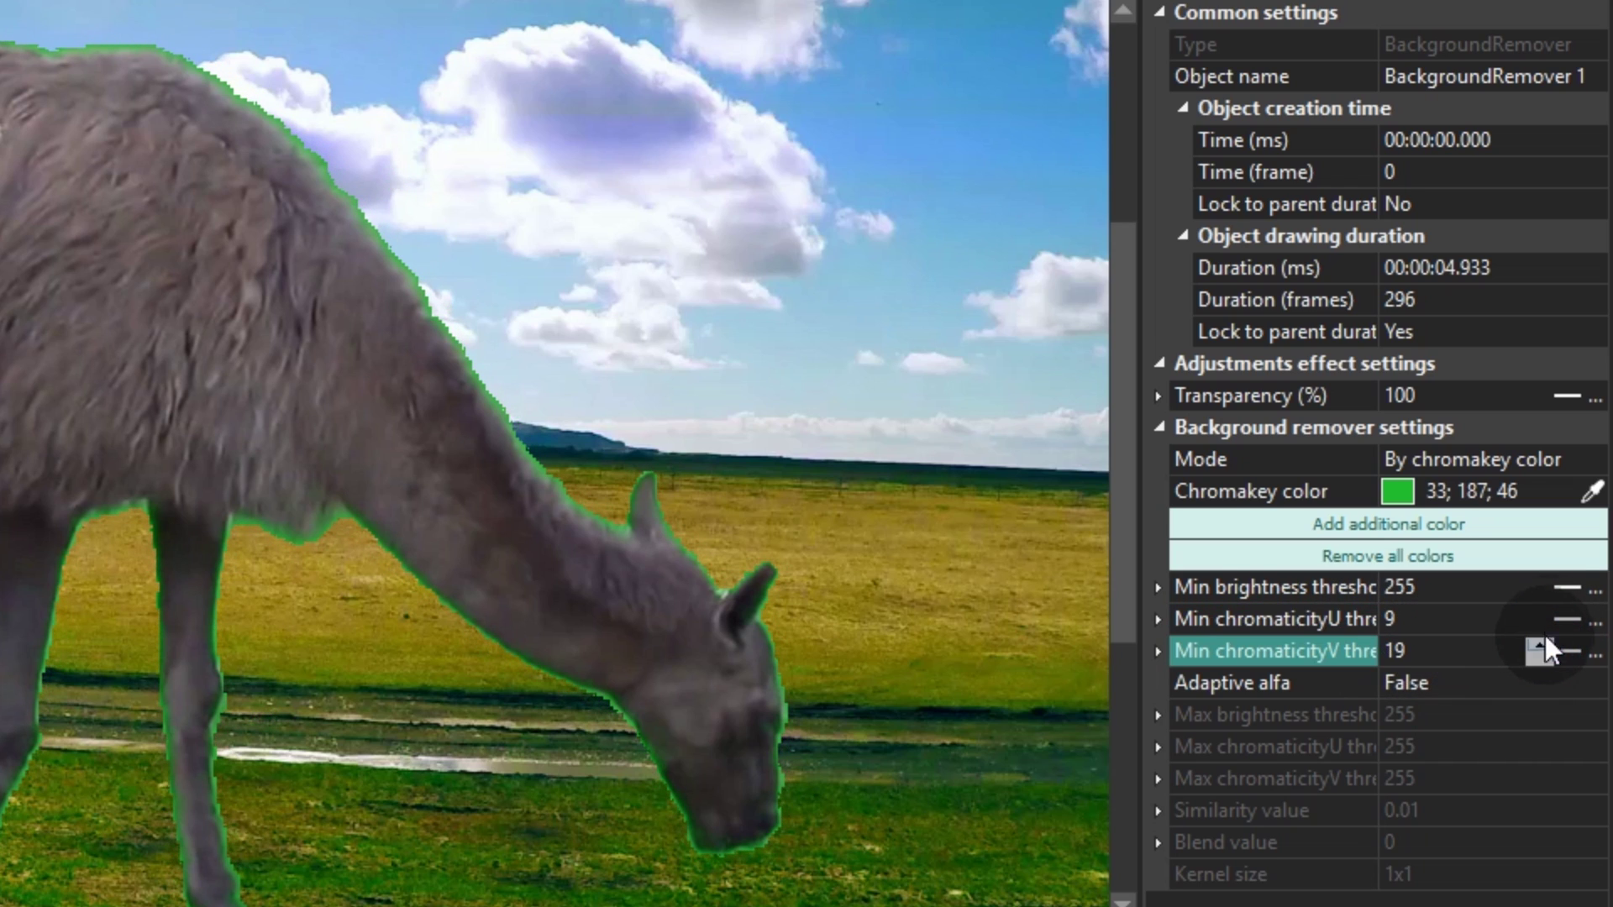
# Step Min chromaticityU up to 26 and Min chromaticityV up to 36
pyautogui.click(1540, 618)
pyautogui.scroll(9, 1540, 617)
pyautogui.click(1538, 649)
pyautogui.scroll(8, 1538, 648)
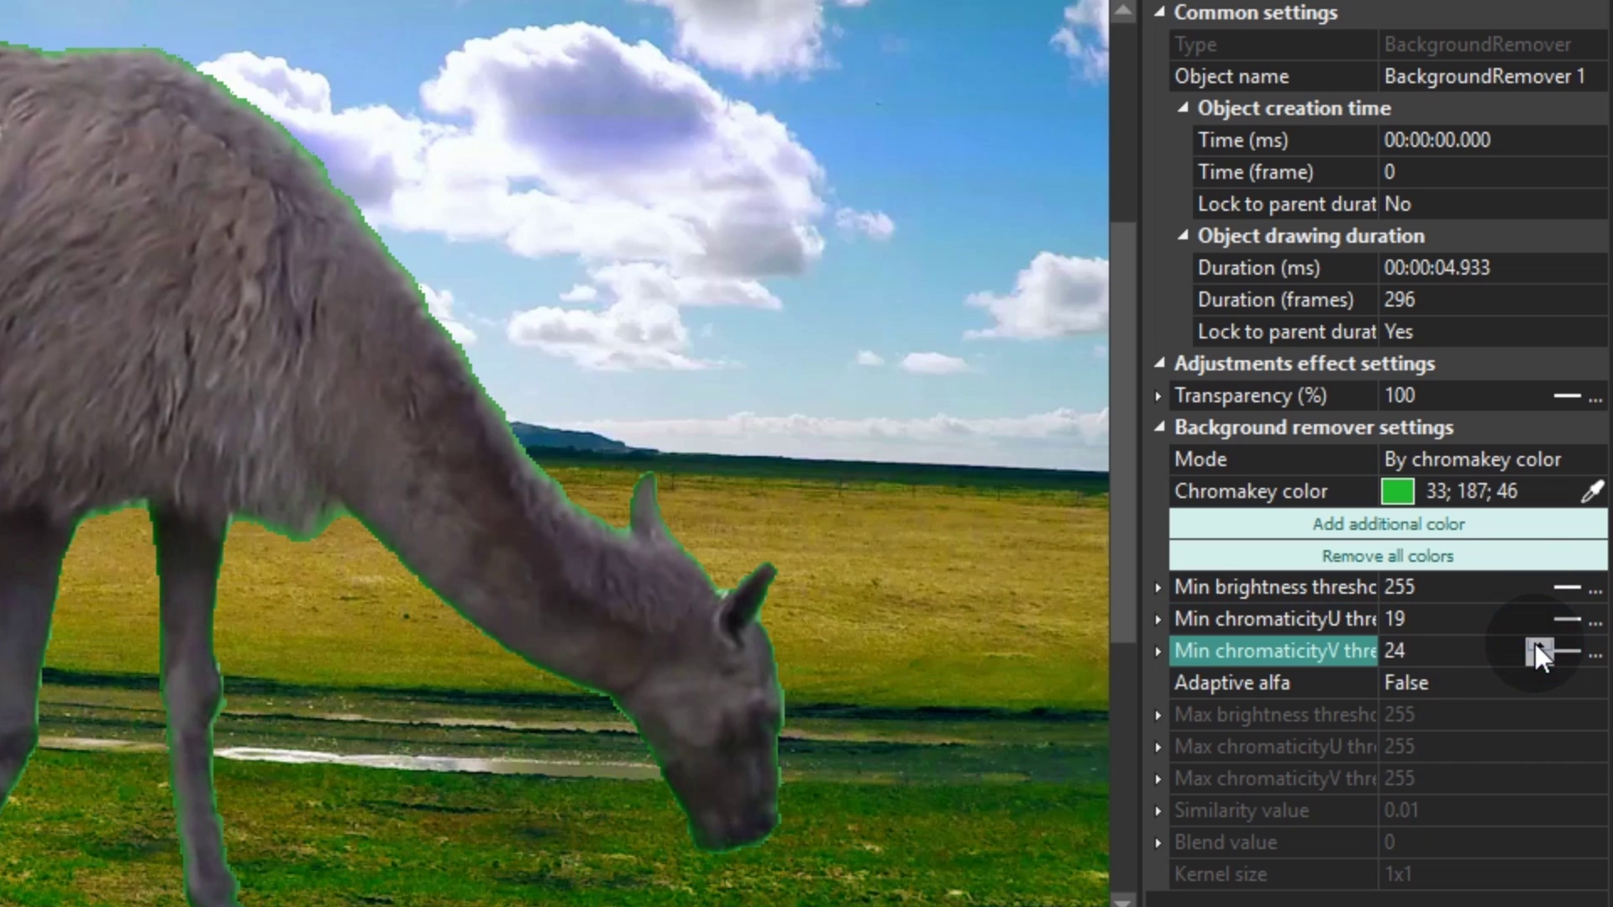
pyautogui.scroll(5, 1533, 641)
pyautogui.click(1540, 617)
pyautogui.scroll(6, 1539, 614)
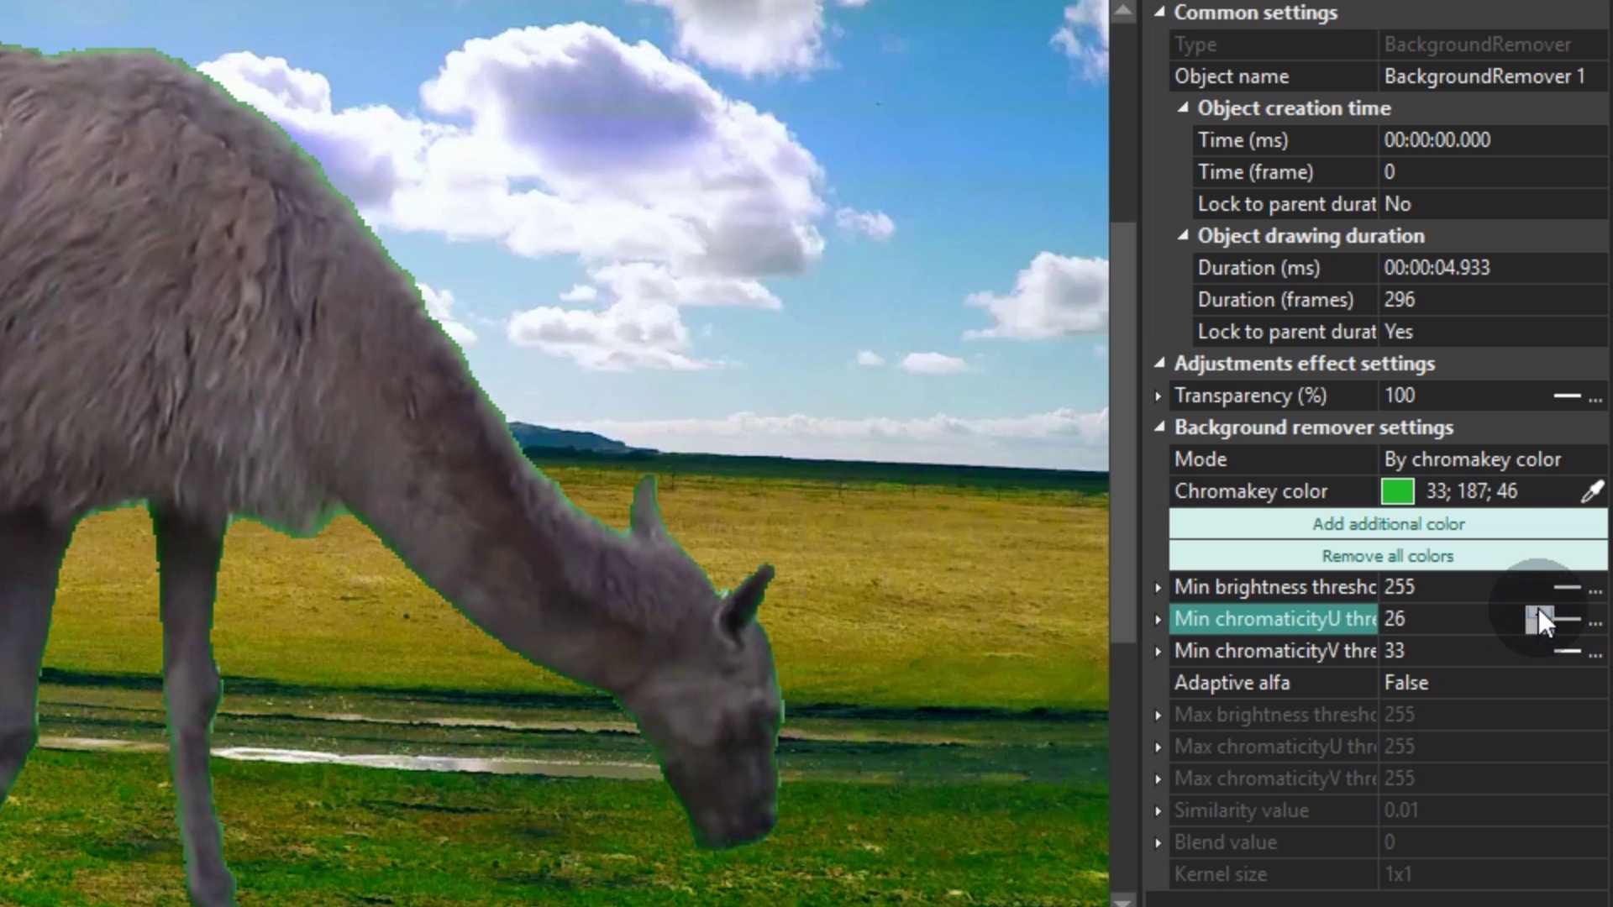
pyautogui.click(1539, 645)
pyautogui.scroll(3, 1539, 642)
pyautogui.click(1541, 616)
pyautogui.scroll(4, 1538, 613)
pyautogui.scroll(-4, 1537, 620)
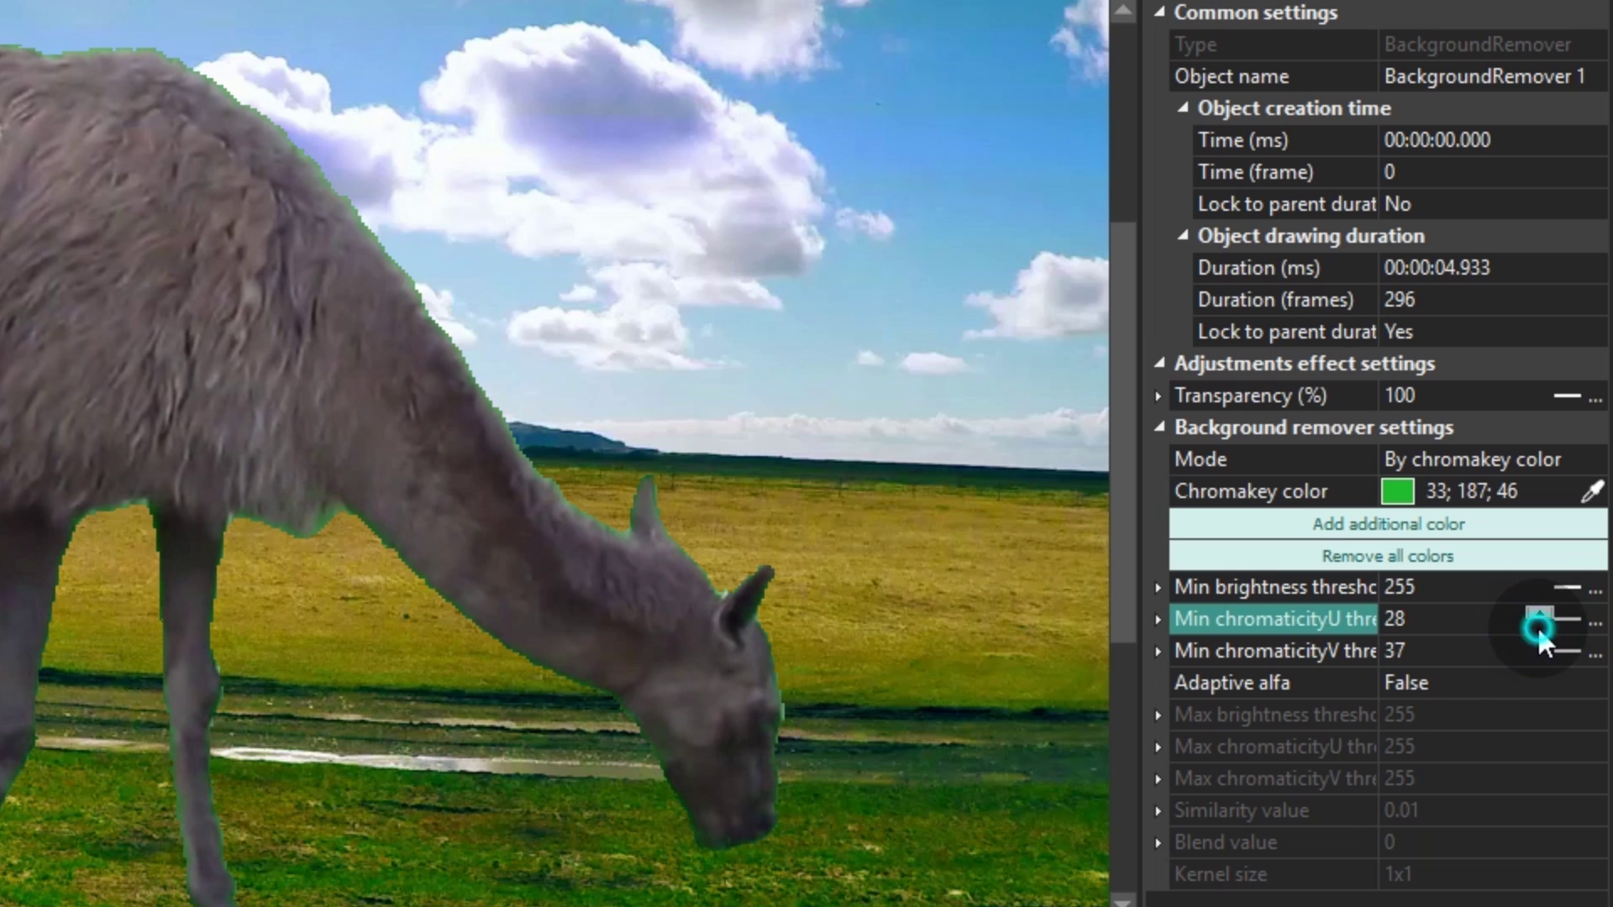
pyautogui.click(1542, 645)
pyautogui.scroll(2, 1540, 646)
pyautogui.scroll(-3, 1539, 651)
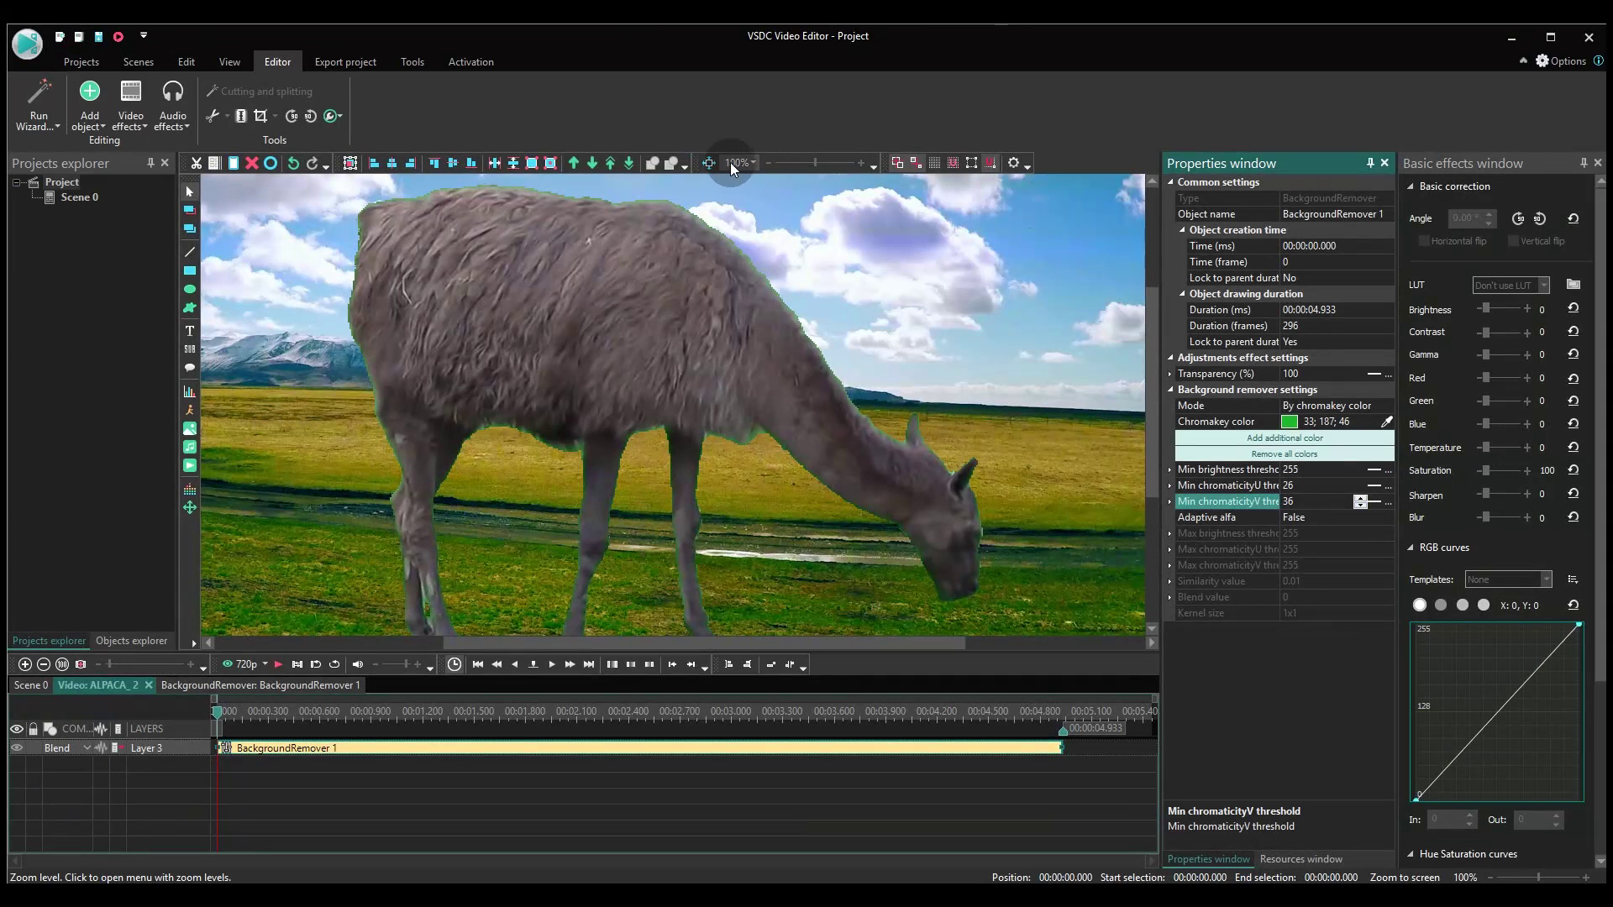
pyautogui.click(592, 102)
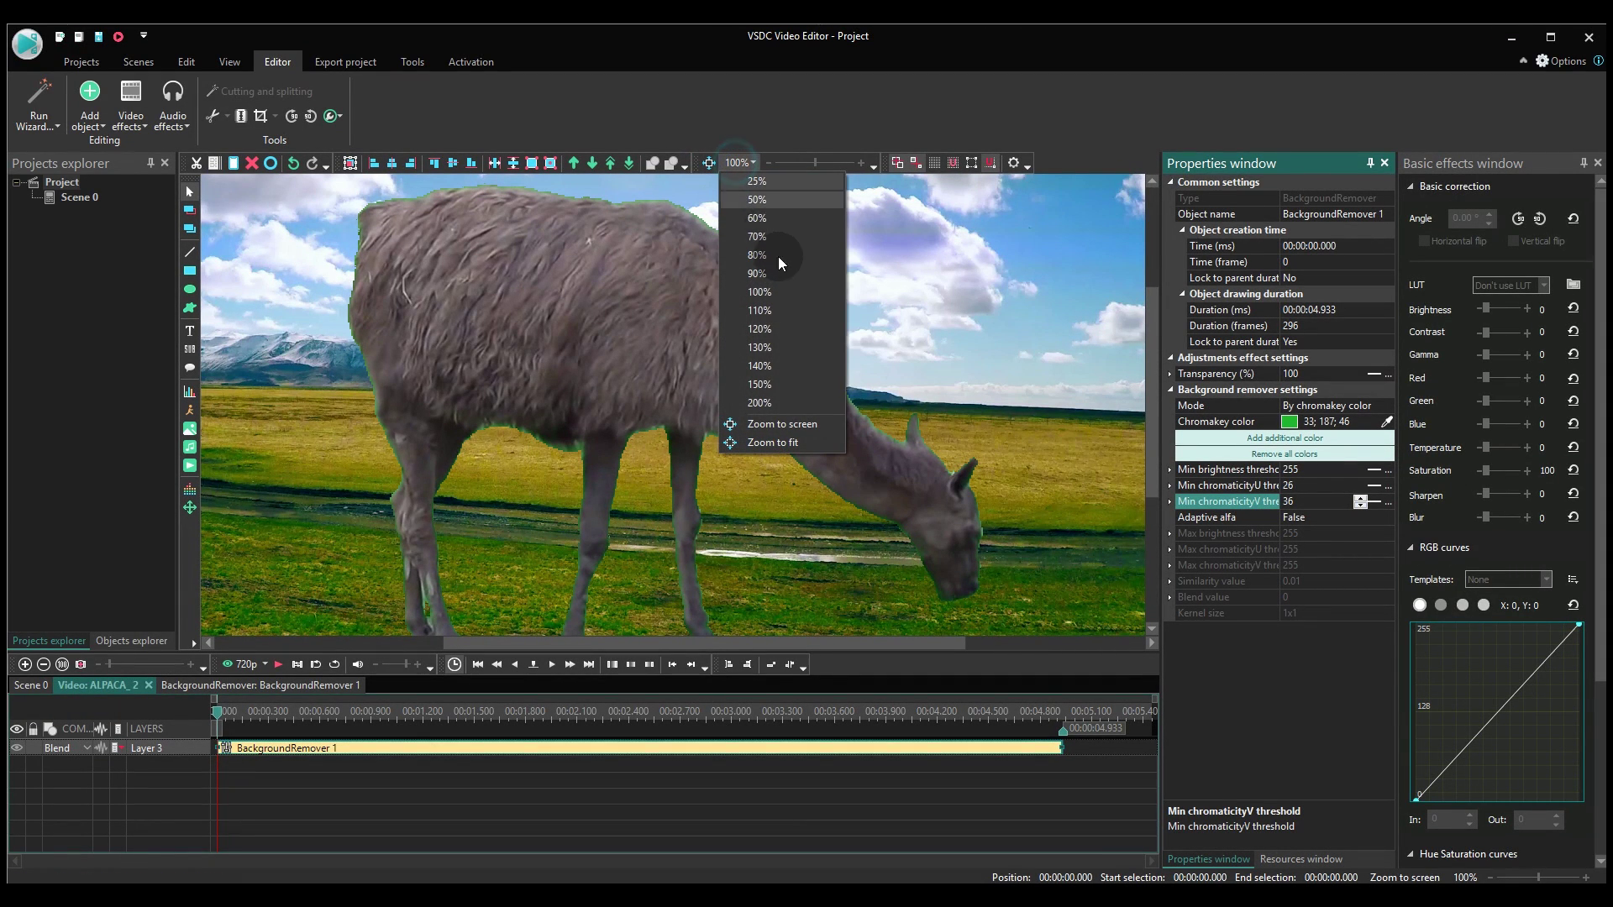
# Resize the alpaca to 1233 × 717 and place it at left 425, top 309
pyautogui.click(819, 443)
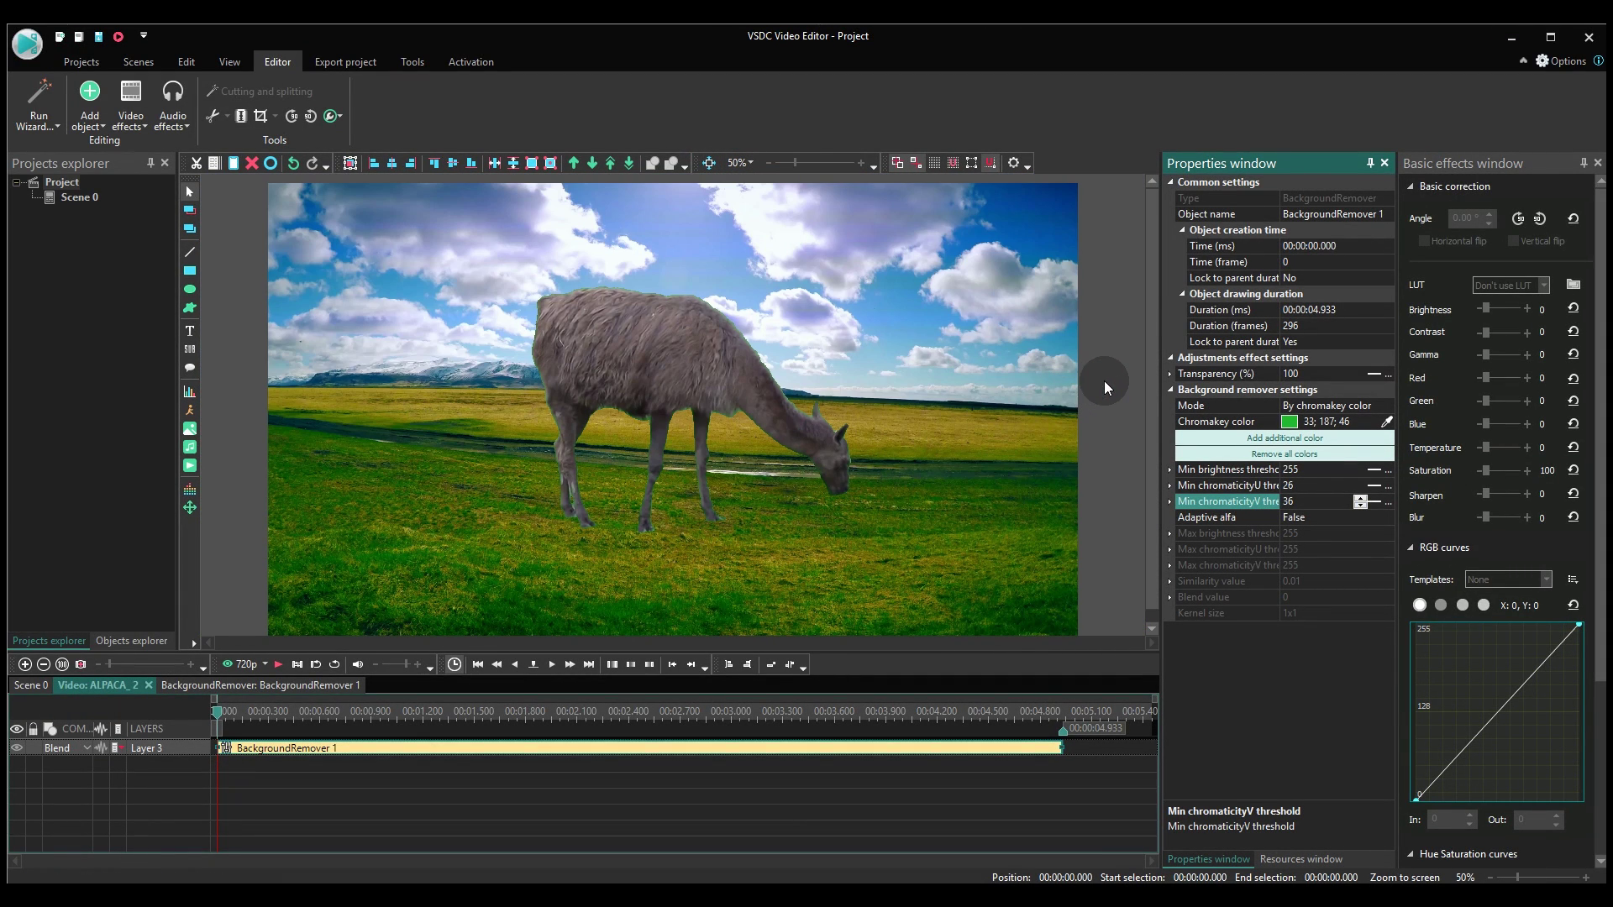
pyautogui.click(961, 586)
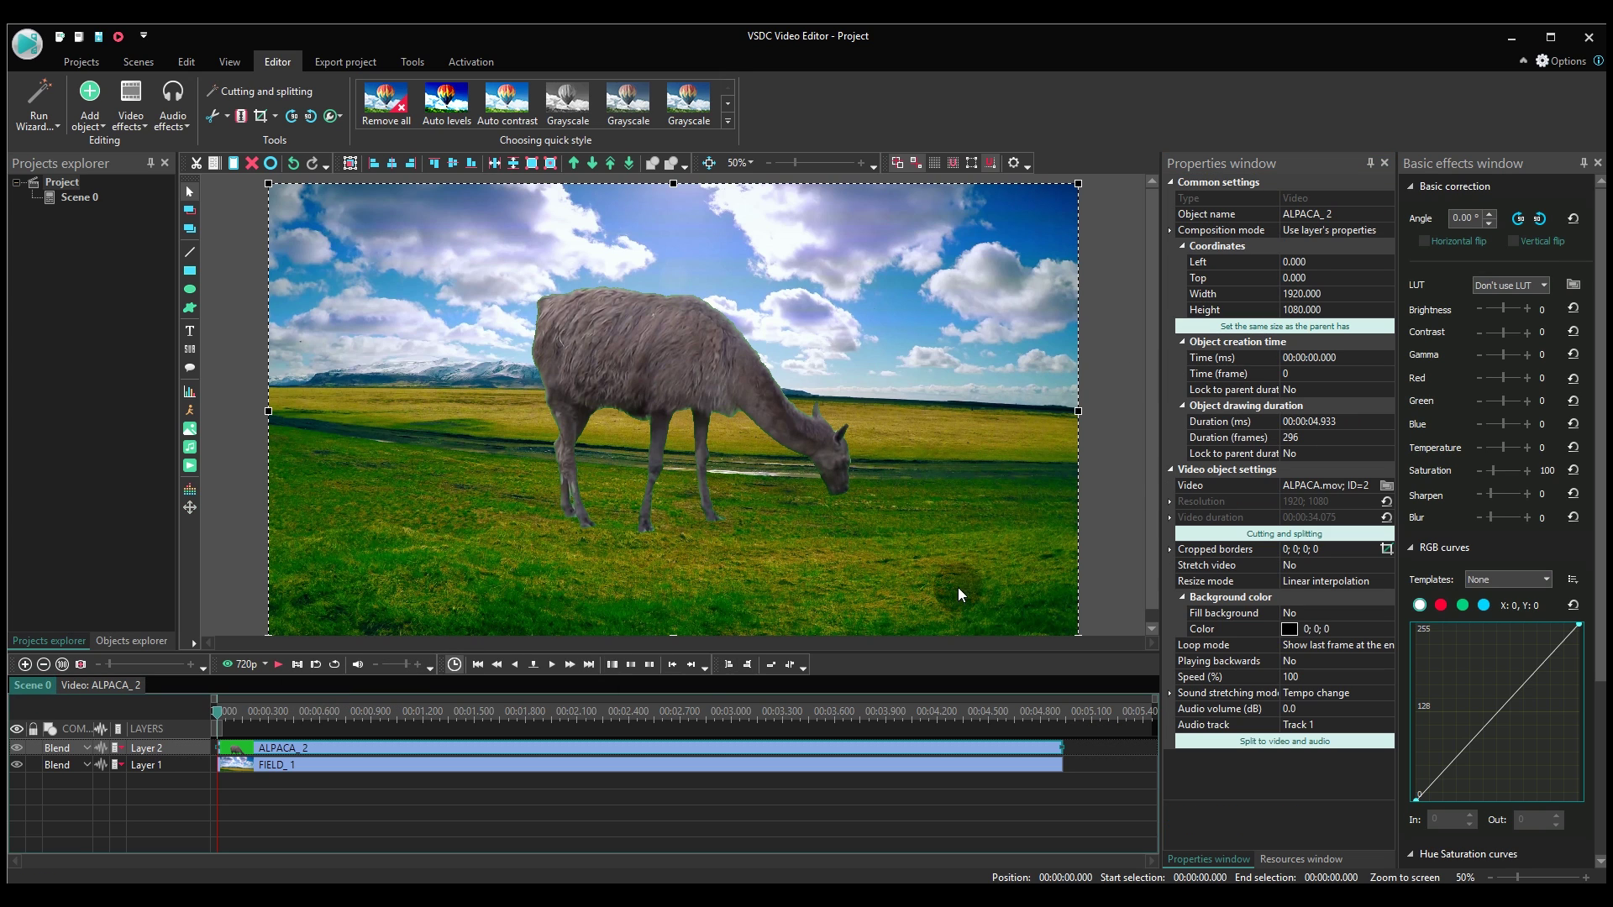
pyautogui.moveTo(1077, 182); pyautogui.dragTo(787, 333)
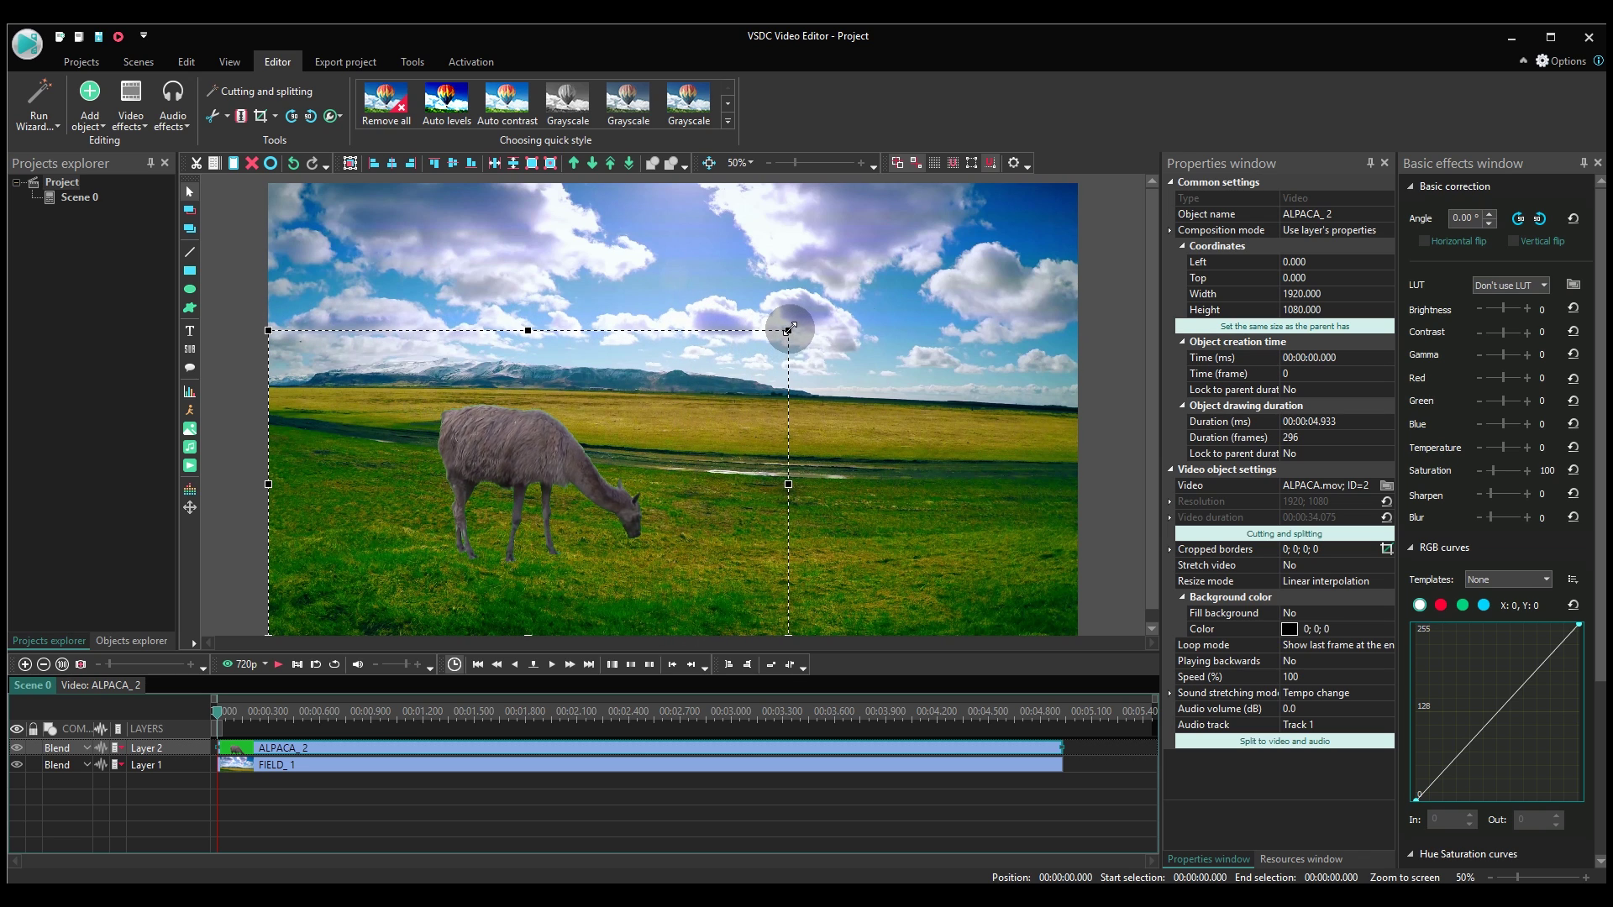
pyautogui.moveTo(599, 484); pyautogui.dragTo(735, 450)
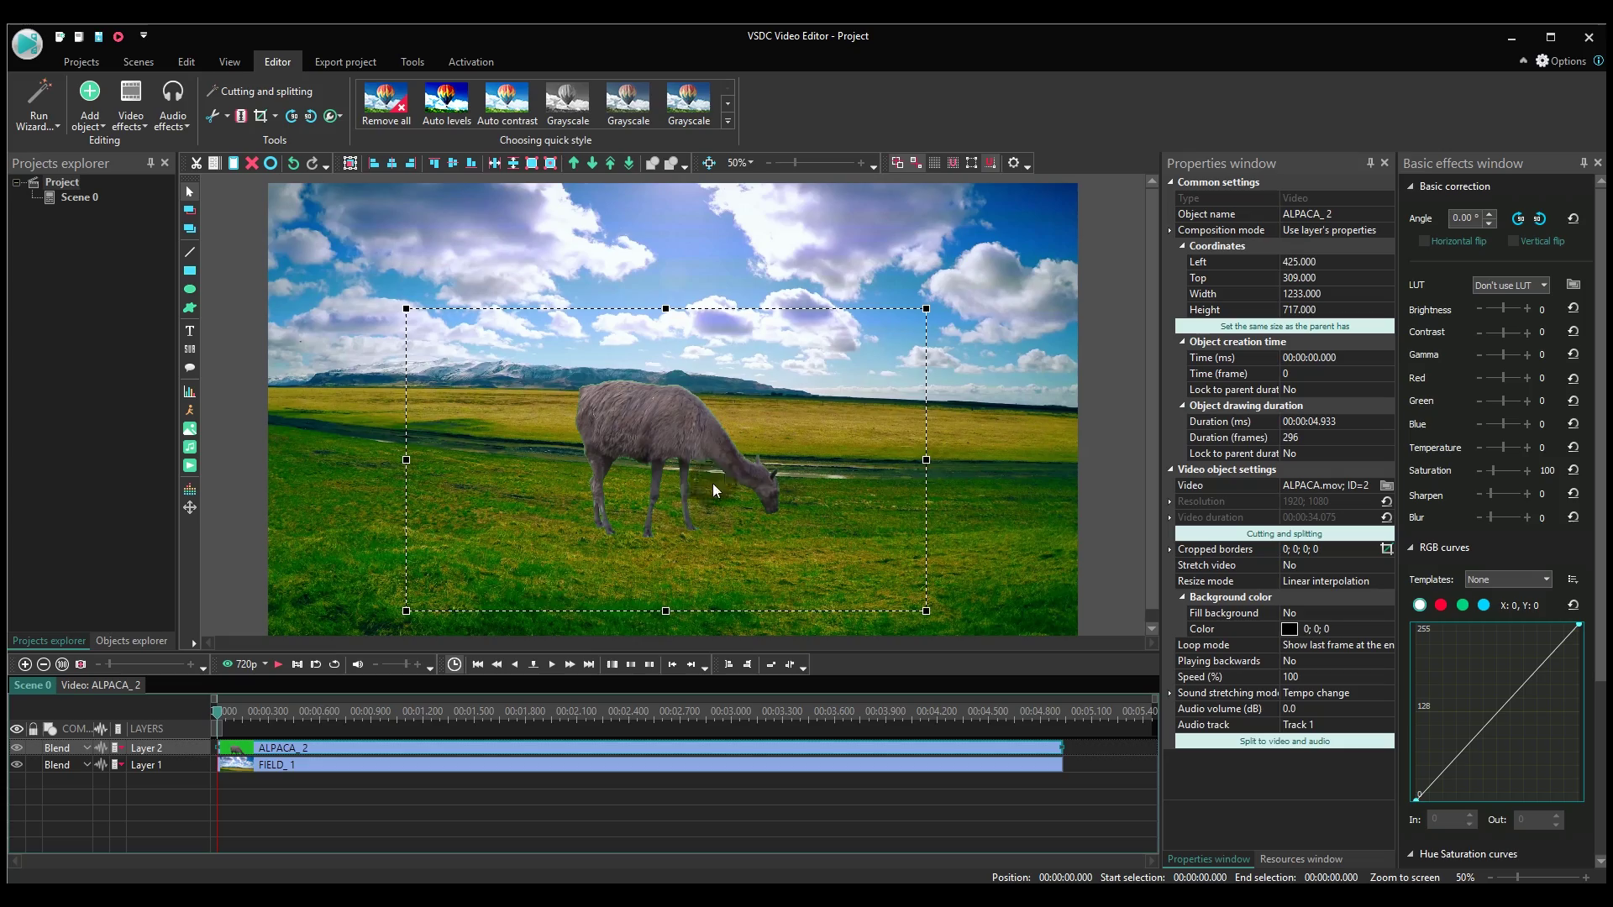